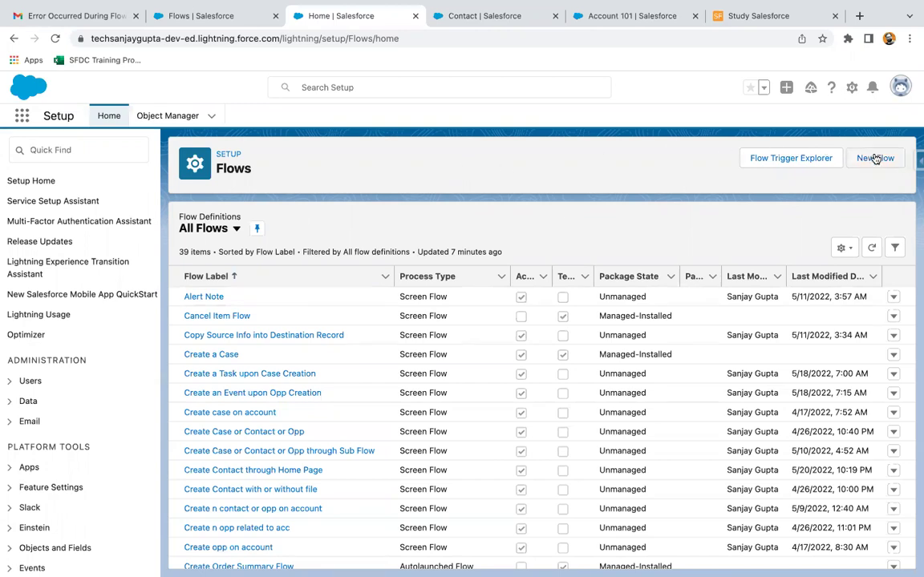
- Create a new Record-Triggered Flow
{"action": "left_click", "coordinate": [871, 166]}
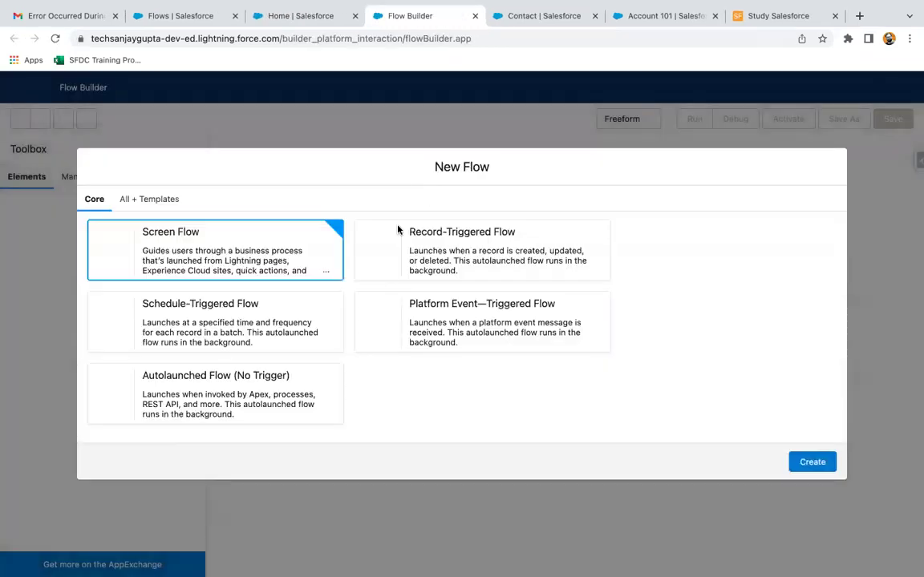
{"action": "left_click", "coordinate": [447, 246]}
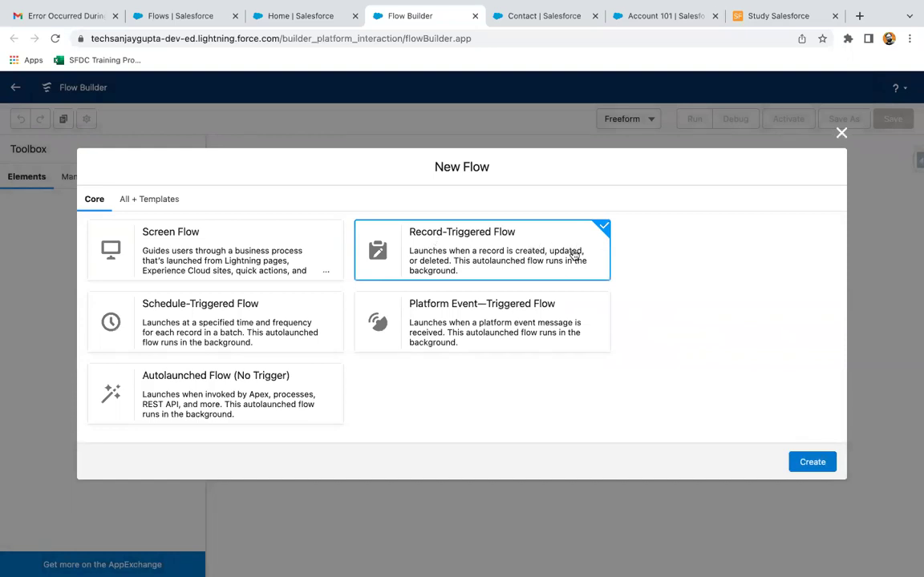
{"action": "left_click", "coordinate": [800, 465]}
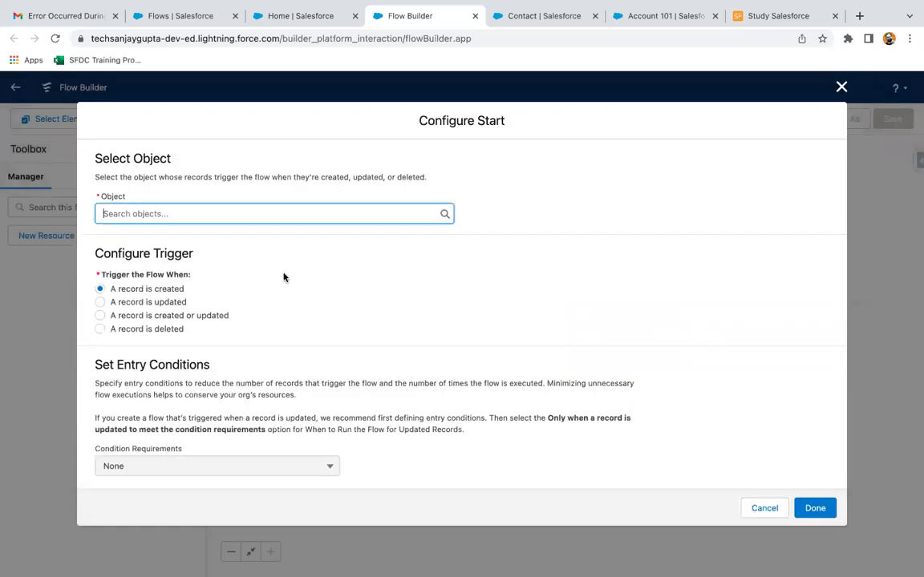
- Set the triggering object to Account, firing when a record is created
{"action": "left_click", "coordinate": [130, 213]}
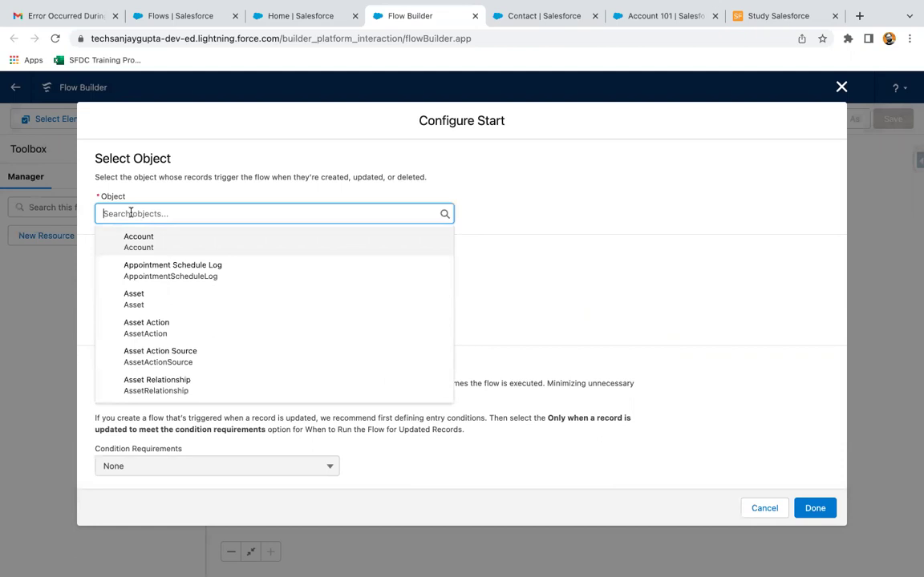
{"action": "type", "text": "acc"}
{"action": "left_click", "coordinate": [132, 242]}
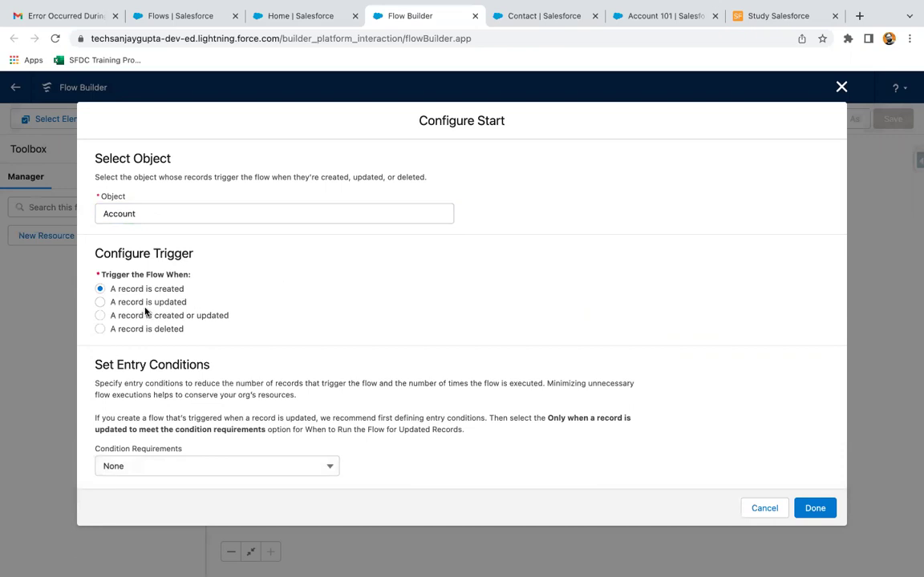
{"action": "scroll", "coordinate": [141, 299], "scroll_direction": "down", "scroll_amount": 1}
{"action": "scroll", "coordinate": [141, 299], "scroll_direction": "down", "scroll_amount": 1}
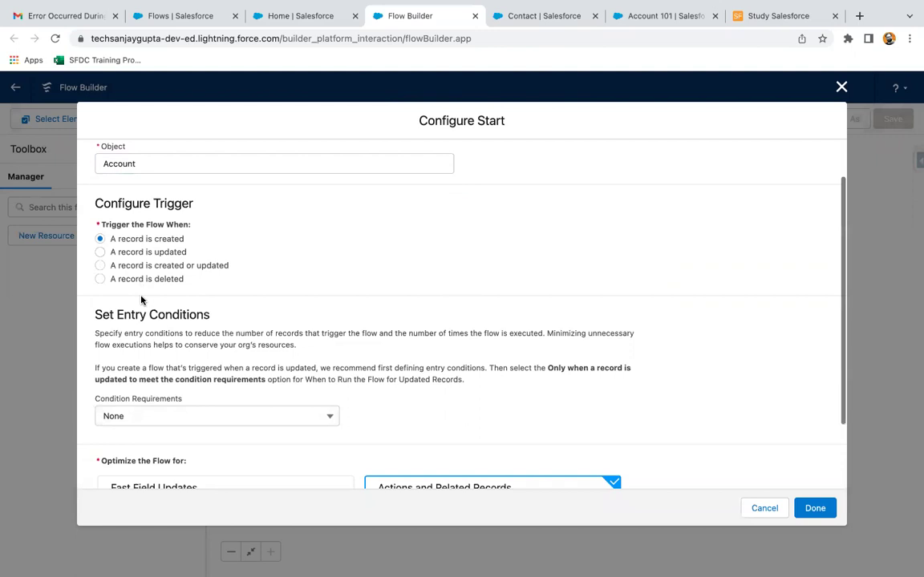
{"action": "scroll", "coordinate": [141, 299], "scroll_direction": "up", "scroll_amount": 2}
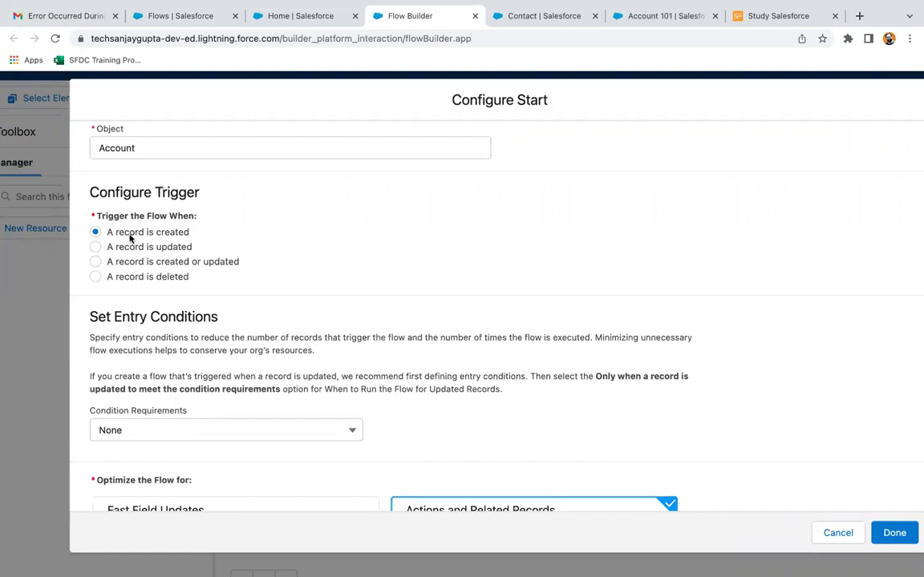
{"action": "scroll", "coordinate": [218, 247], "scroll_direction": "down", "scroll_amount": 1}
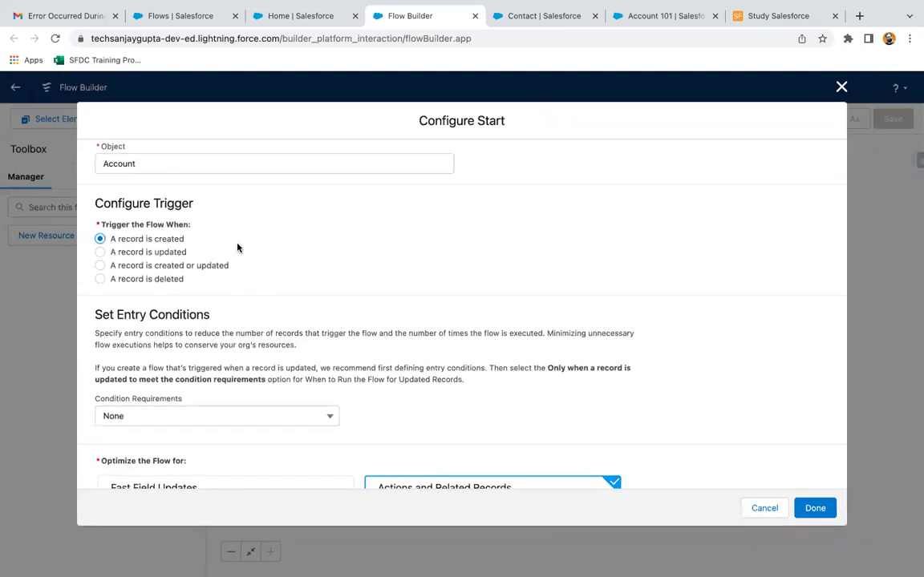
{"action": "scroll", "coordinate": [266, 310], "scroll_direction": "down", "scroll_amount": 2}
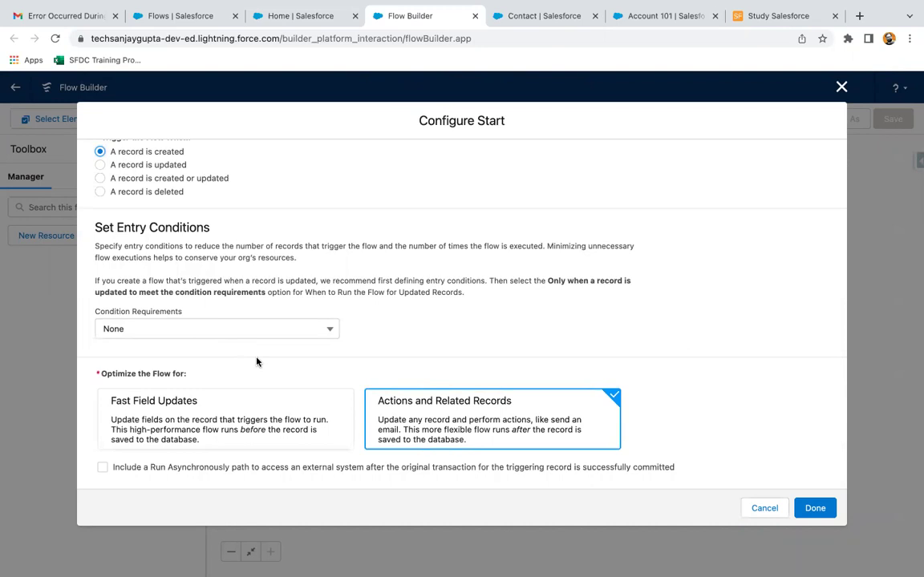
- Optimize the flow for Actions and Related Records and confirm the start settings
{"action": "left_click", "coordinate": [212, 429]}
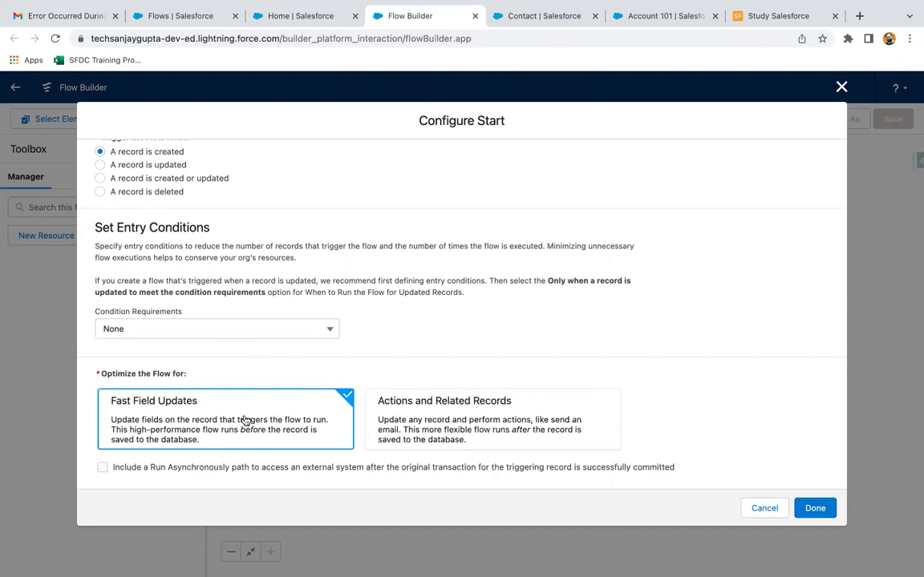
{"action": "left_click", "coordinate": [434, 402]}
{"action": "left_click", "coordinate": [264, 422]}
{"action": "left_click", "coordinate": [439, 426]}
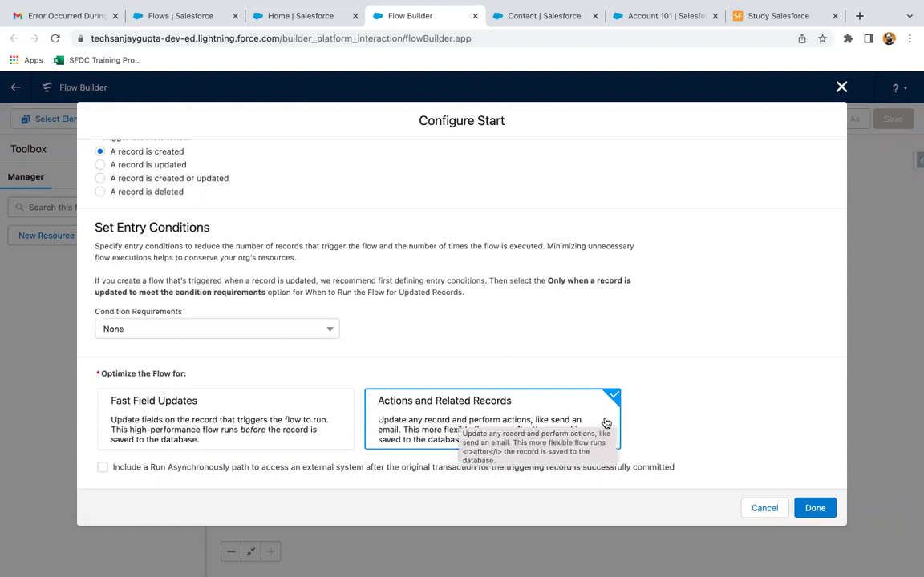
{"action": "left_click", "coordinate": [812, 508]}
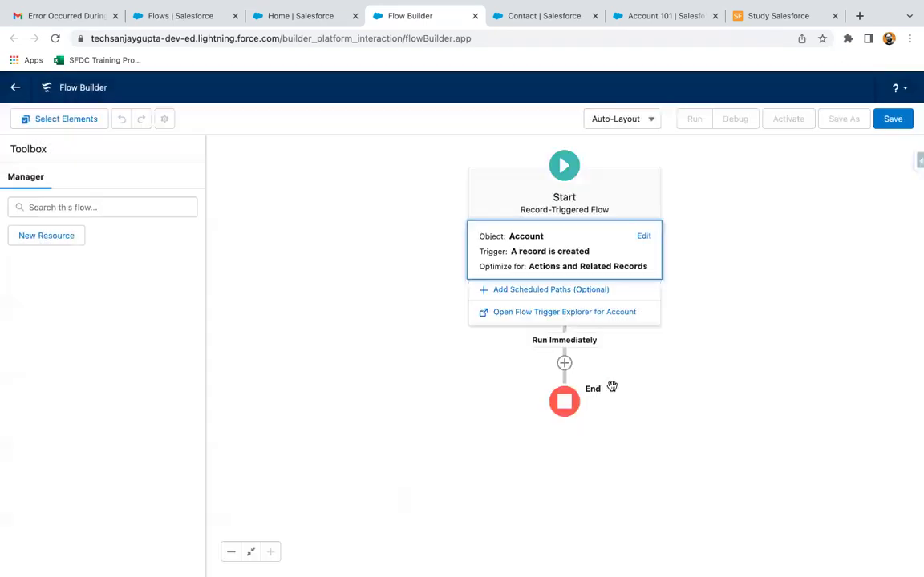
{"action": "left_click_drag", "start_coordinate": [585, 248], "coordinate": [551, 249]}
{"action": "left_click", "coordinate": [551, 249]}
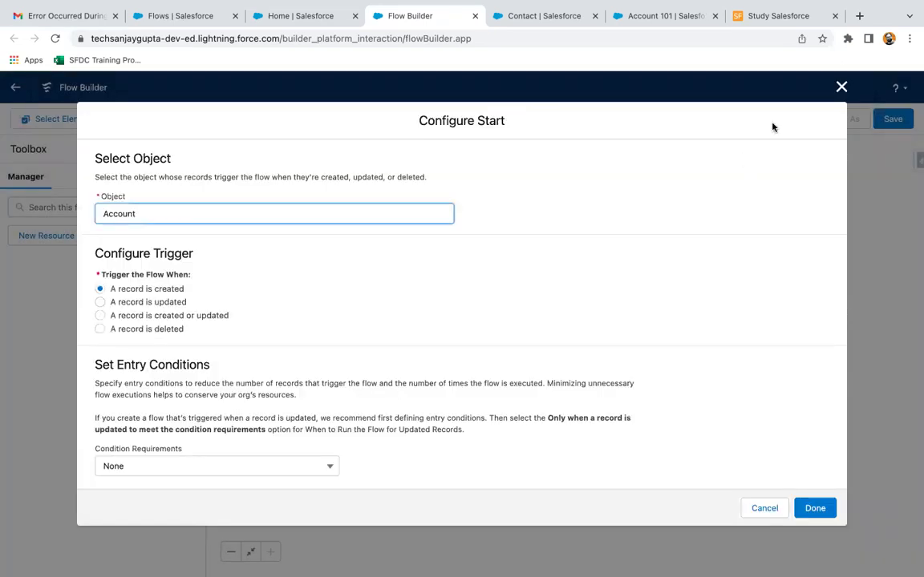
{"action": "left_click", "coordinate": [840, 88]}
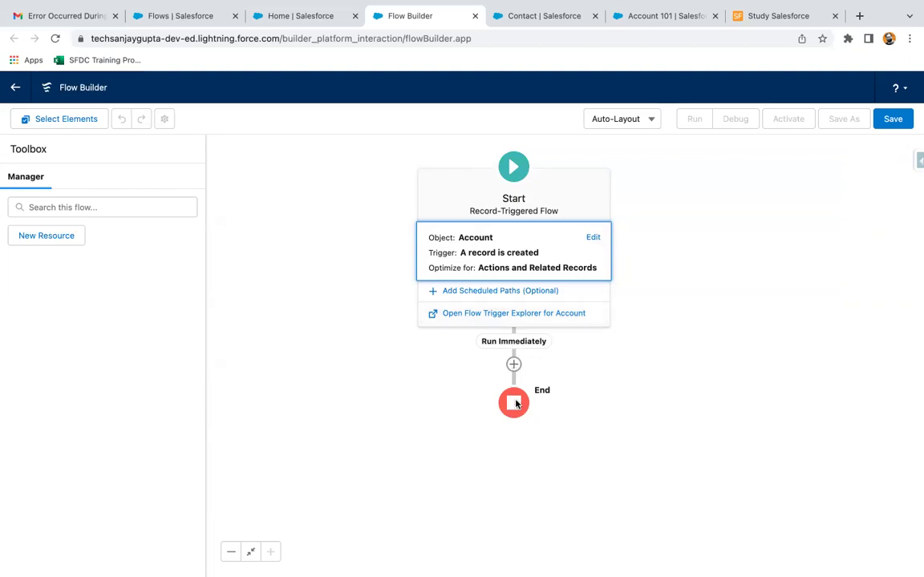
{"action": "left_click", "coordinate": [627, 120]}
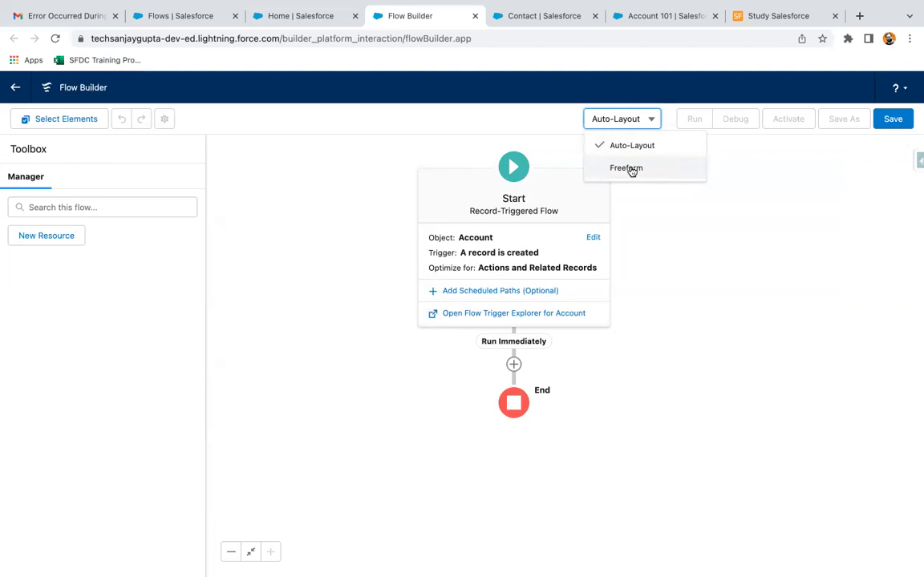
{"action": "left_click", "coordinate": [644, 235]}
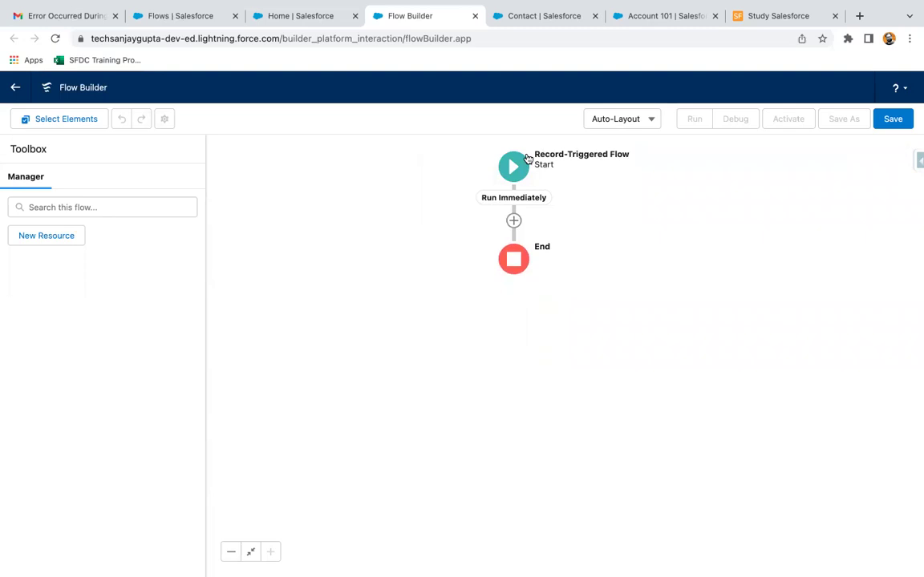
{"action": "left_click", "coordinate": [513, 164]}
{"action": "left_click", "coordinate": [631, 128]}
{"action": "left_click", "coordinate": [633, 120]}
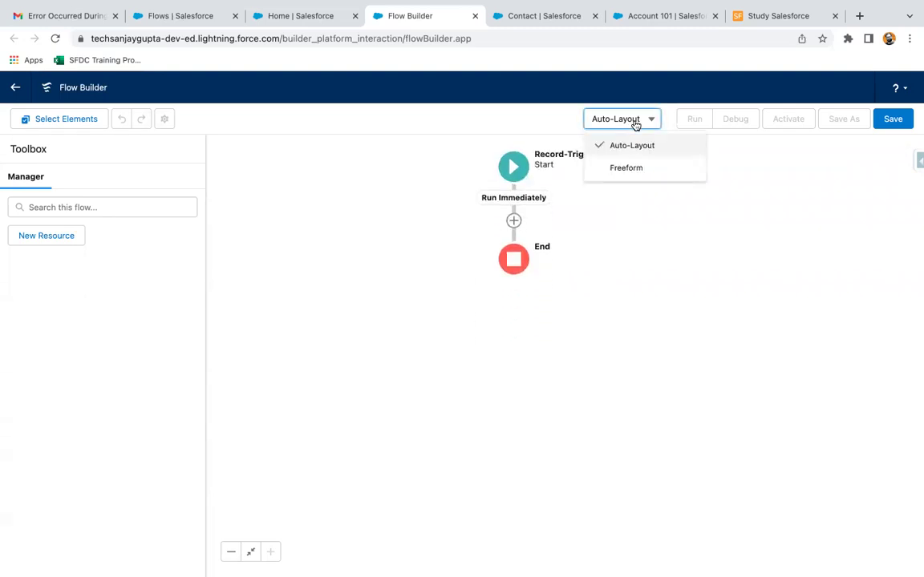
{"action": "left_click", "coordinate": [627, 170]}
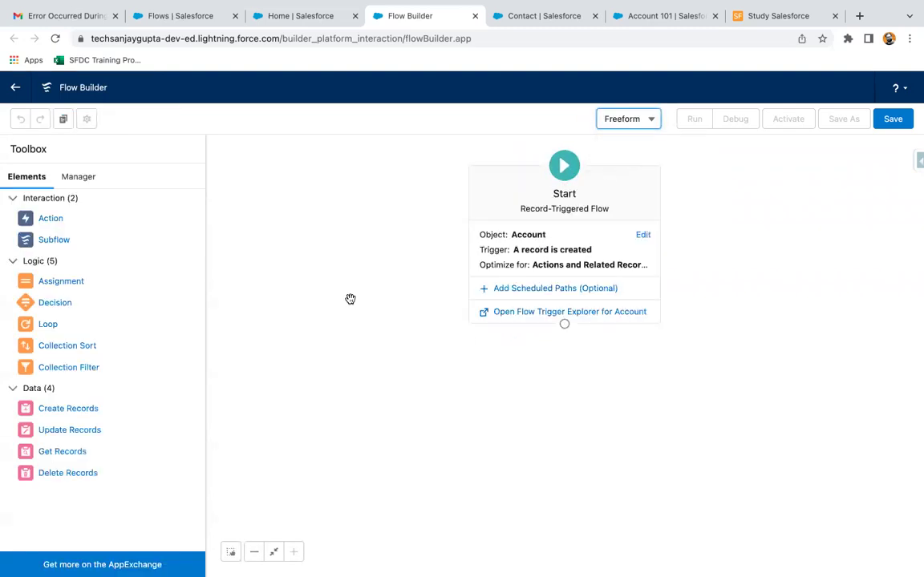
{"action": "left_click", "coordinate": [548, 246]}
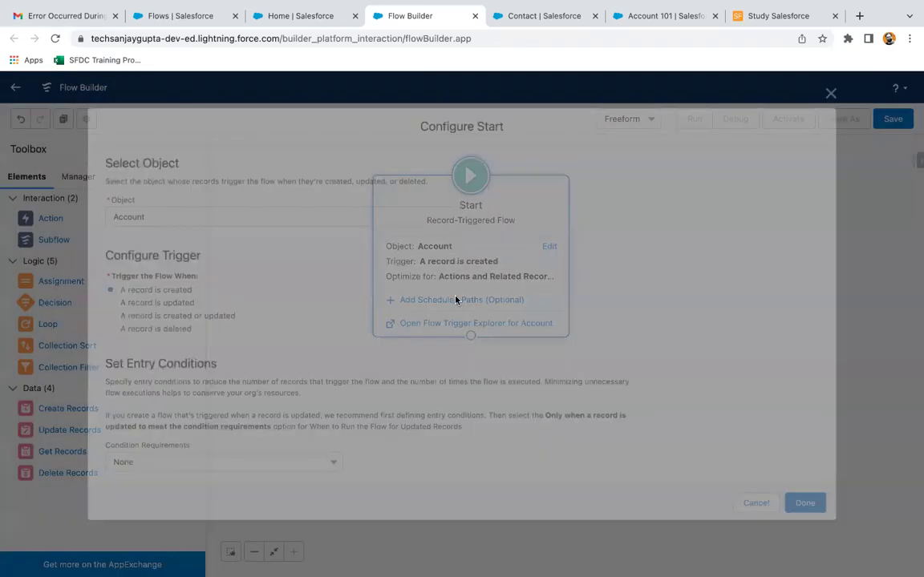
{"action": "left_click", "coordinate": [841, 87]}
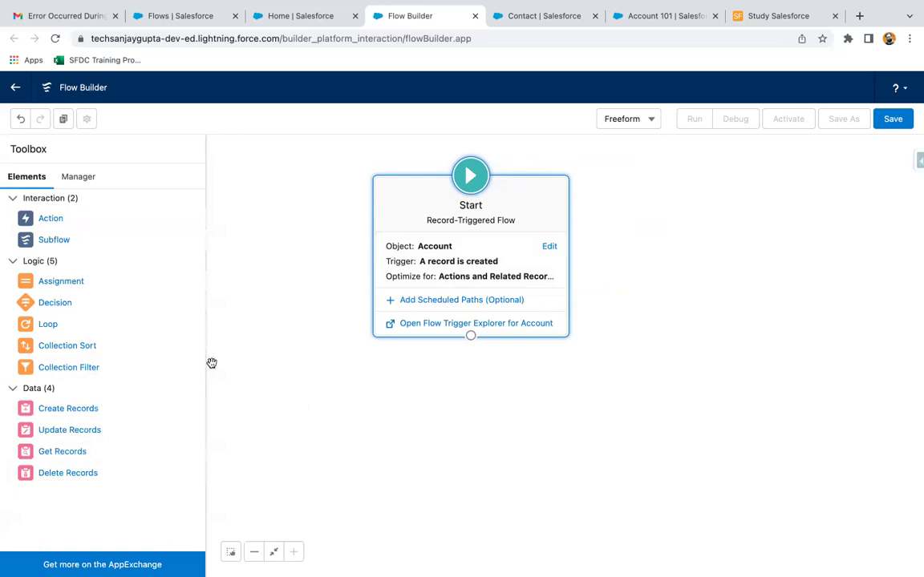
{"action": "left_click", "coordinate": [628, 120]}
{"action": "left_click", "coordinate": [631, 144]}
{"action": "left_click", "coordinate": [591, 358]}
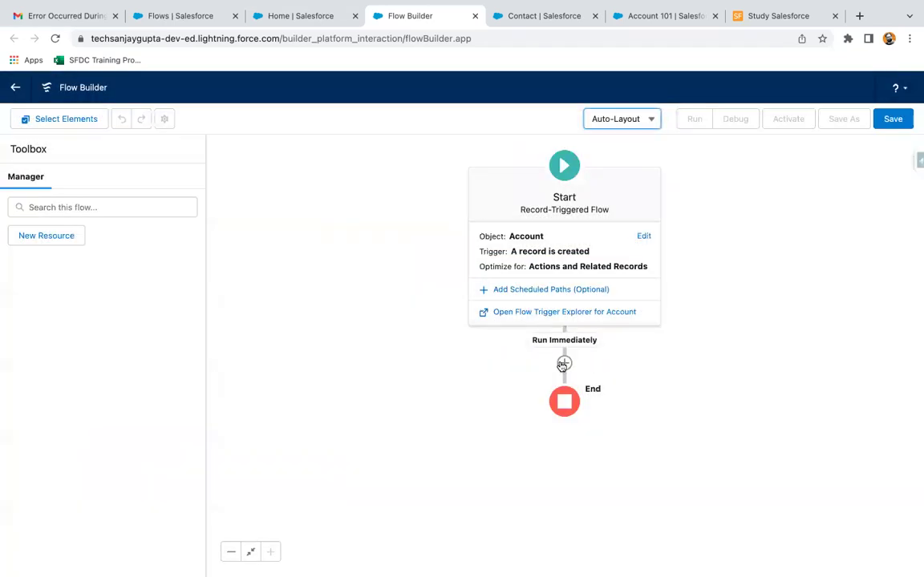
- Add a Create Records element after Start, labelled 'Create Opportunity'
{"action": "left_click", "coordinate": [564, 363]}
{"action": "scroll", "coordinate": [556, 396], "scroll_direction": "down", "scroll_amount": 10}
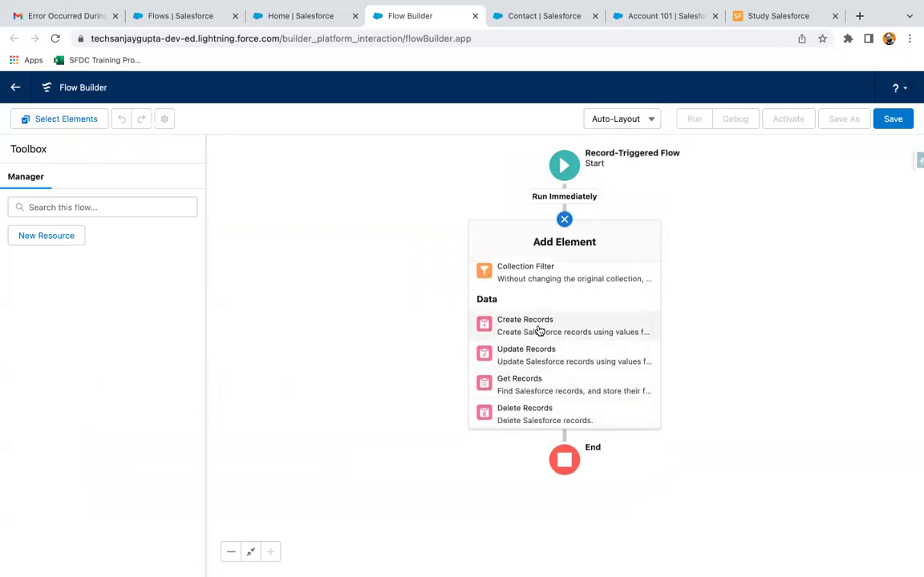
{"action": "left_click", "coordinate": [550, 325]}
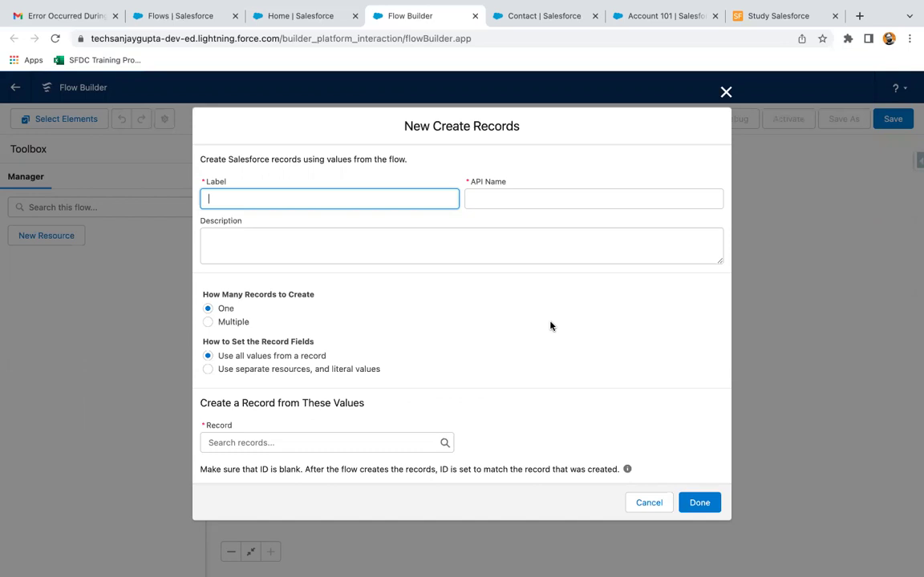
{"action": "type", "text": "Create Opportunity"}
{"action": "left_click", "coordinate": [577, 354]}
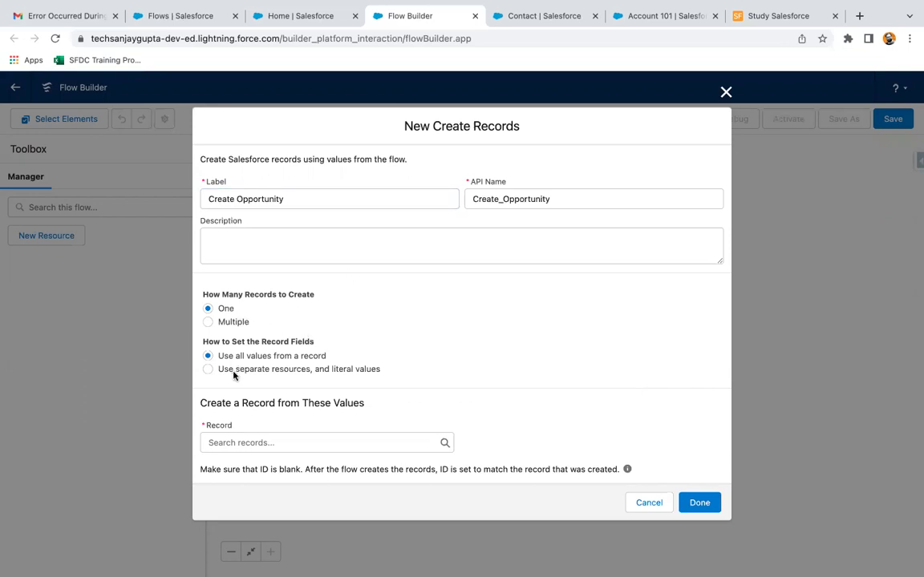
- Use separate resources and literal values, with Opportunity as the object to create
{"action": "left_click", "coordinate": [208, 369]}
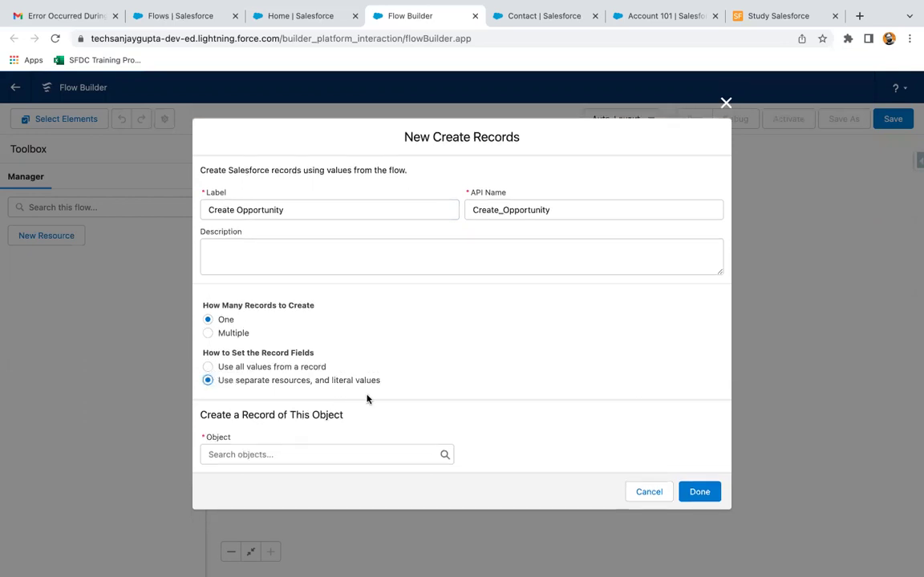
{"action": "left_click", "coordinate": [266, 450]}
{"action": "type", "text": "opp"}
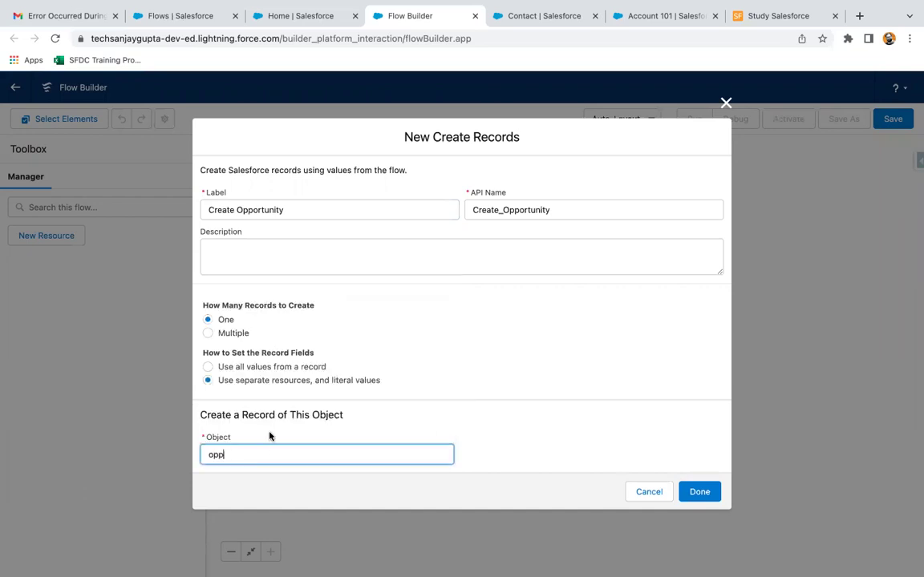
{"action": "type", "text": "ortu"}
{"action": "left_click", "coordinate": [283, 273]}
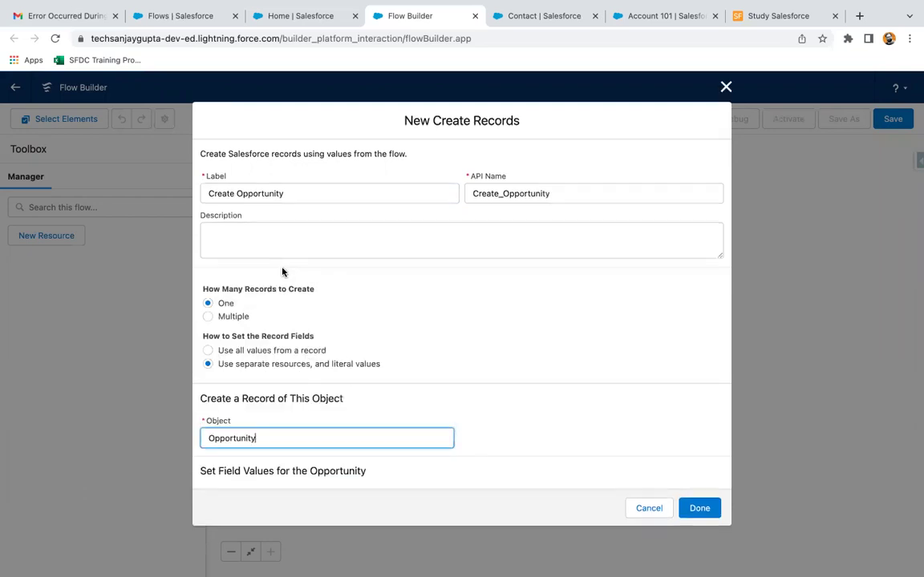
{"action": "scroll", "coordinate": [363, 304], "scroll_direction": "down", "scroll_amount": 2}
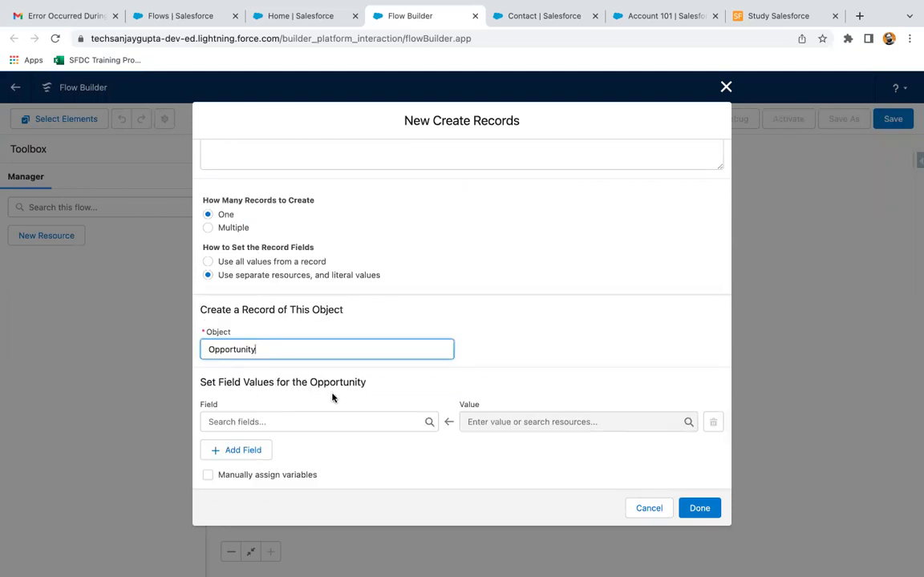
- Map the Opportunity Name field to {!$Record.Name}, the Account Name
{"action": "left_click", "coordinate": [263, 424]}
{"action": "type", "text": "name"}
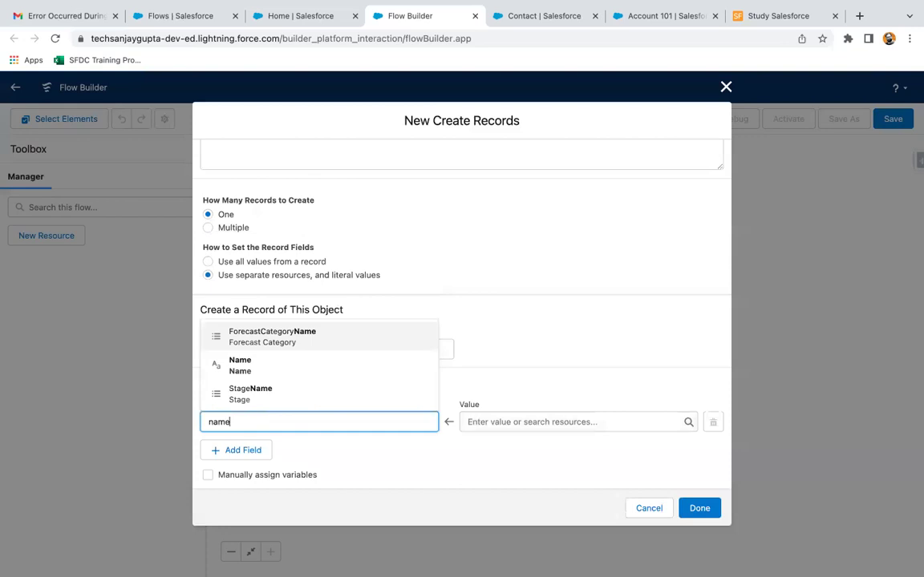
{"action": "left_click", "coordinate": [276, 367]}
{"action": "left_click", "coordinate": [505, 377]}
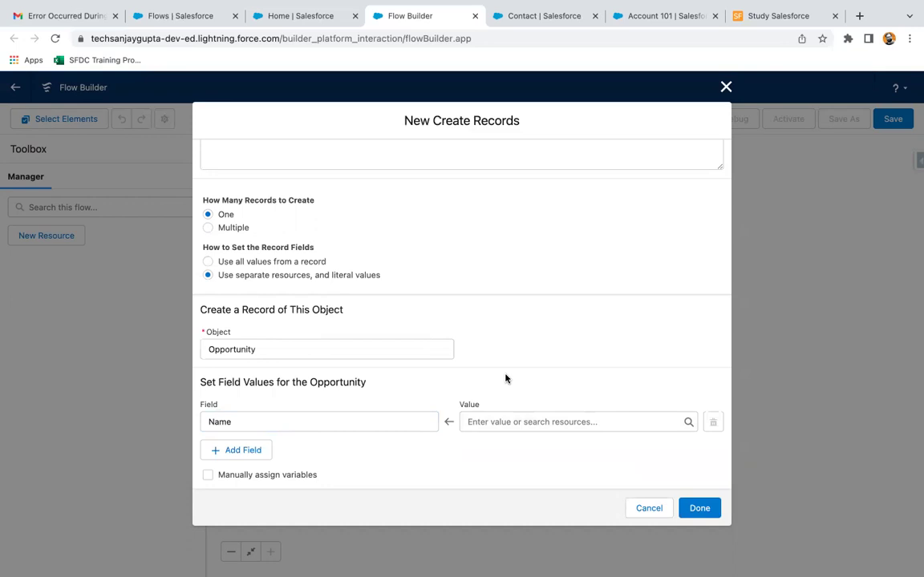
{"action": "left_click", "coordinate": [488, 420]}
{"action": "type", "text": "reco"}
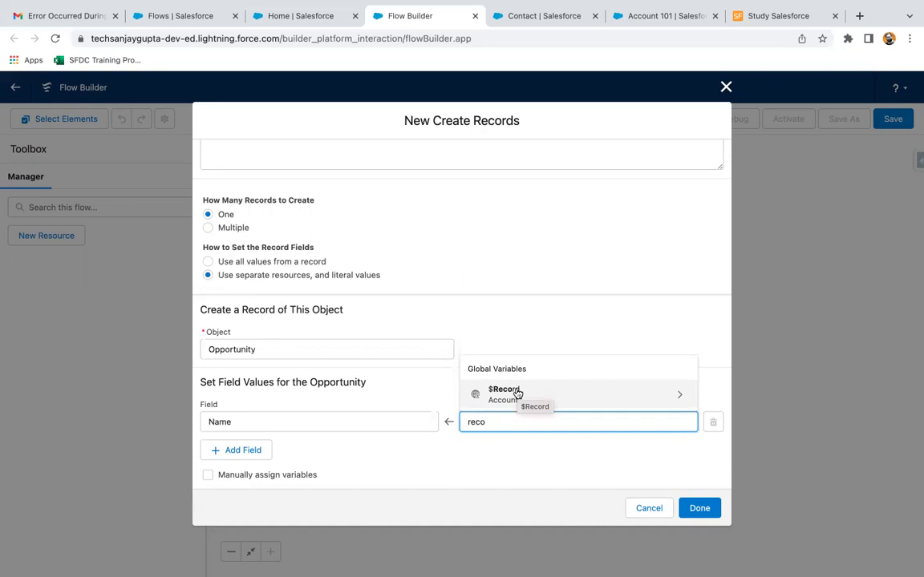
{"action": "left_click", "coordinate": [517, 393]}
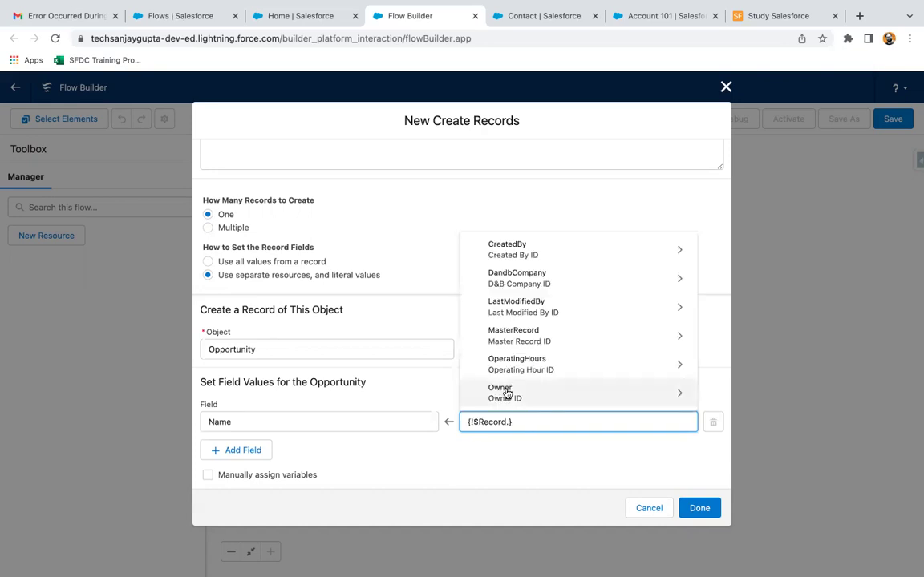
{"action": "type", "text": "name"}
{"action": "left_click", "coordinate": [497, 392]}
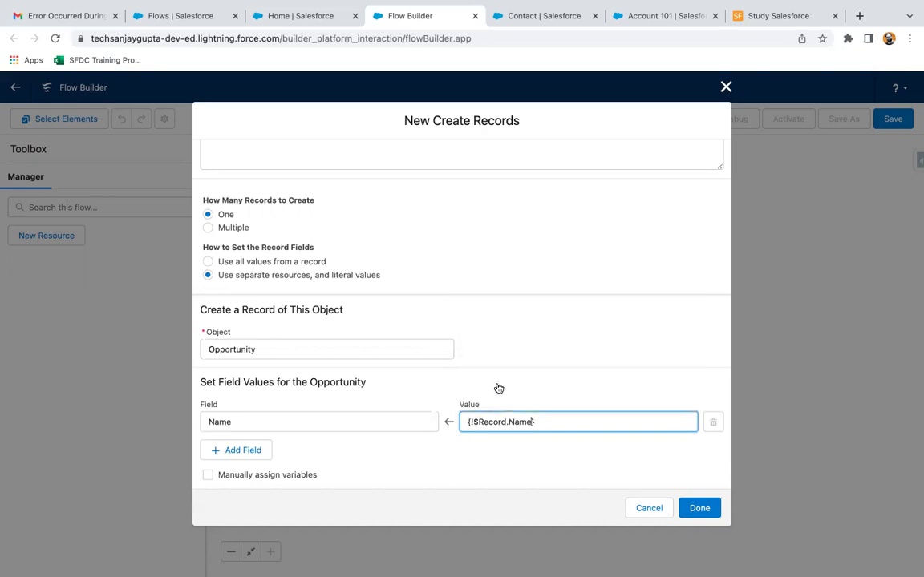
{"action": "left_click", "coordinate": [555, 458]}
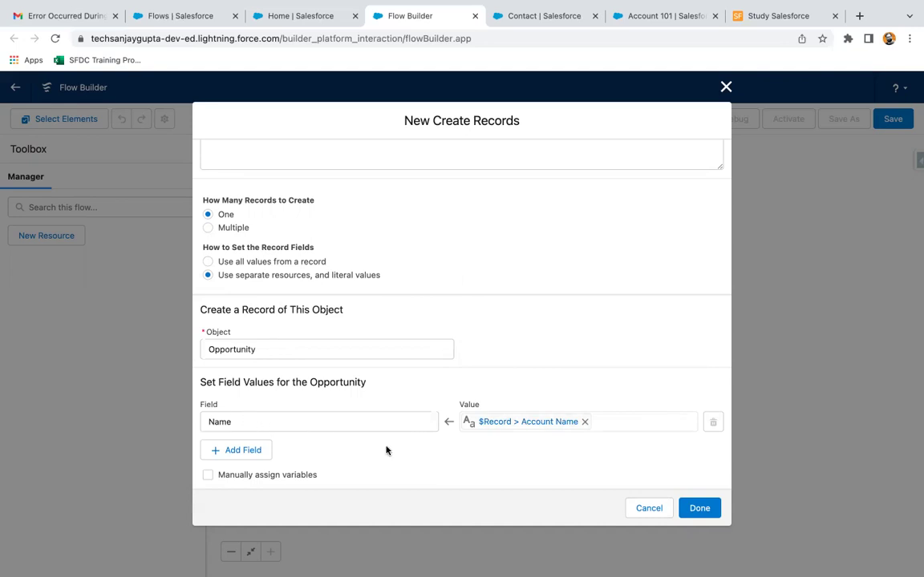
- Add a second field row for CloseDate
{"action": "left_click", "coordinate": [262, 449]}
{"action": "scroll", "coordinate": [254, 425], "scroll_direction": "down", "scroll_amount": 1}
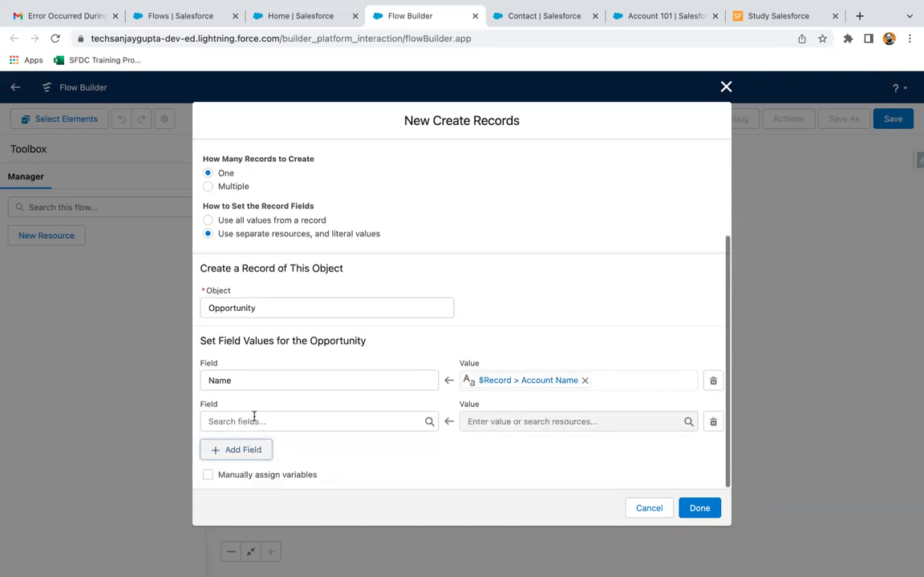
{"action": "left_click", "coordinate": [256, 418]}
{"action": "type", "text": "close"}
{"action": "left_click", "coordinate": [262, 394]}
{"action": "left_click", "coordinate": [513, 420]}
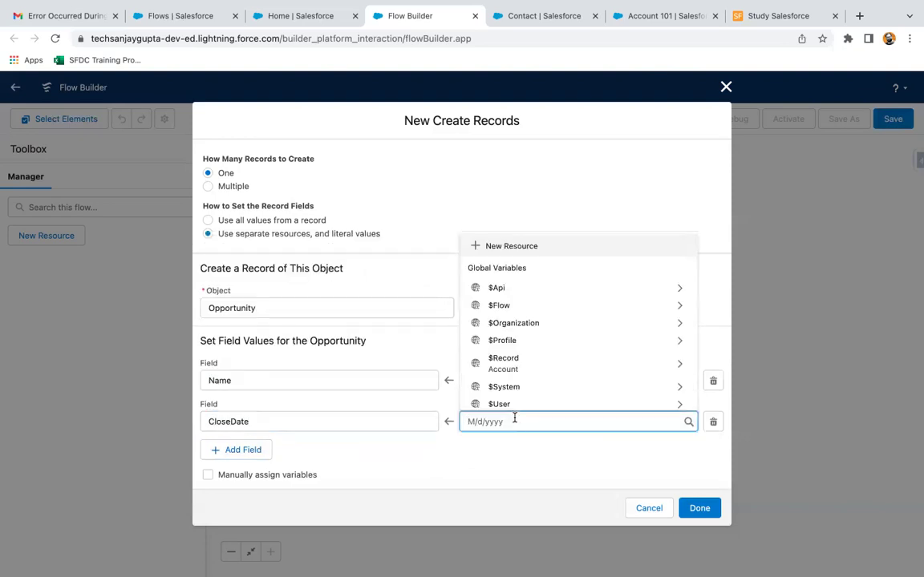
- Create a new Formula resource with API name closeDate
{"action": "left_click", "coordinate": [508, 247]}
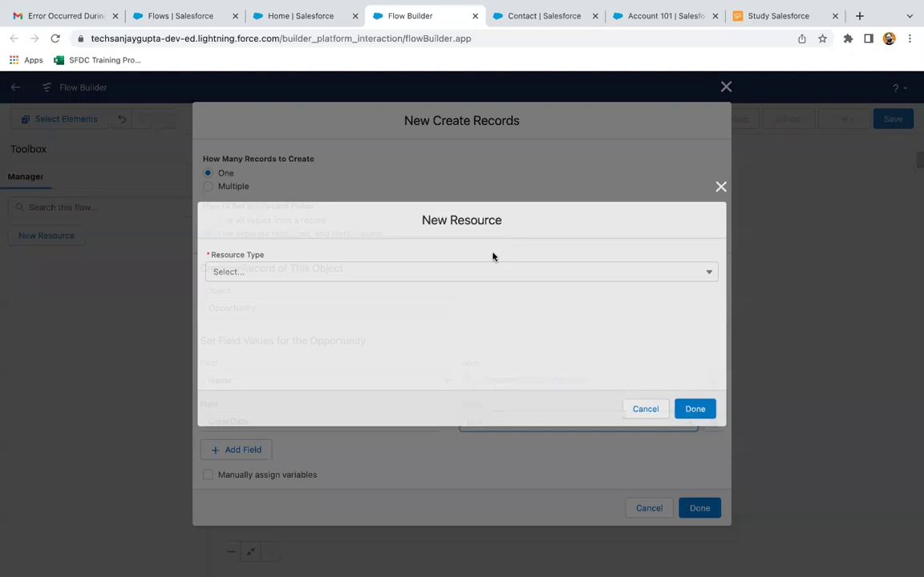
{"action": "left_click", "coordinate": [223, 272]}
{"action": "left_click", "coordinate": [235, 341]}
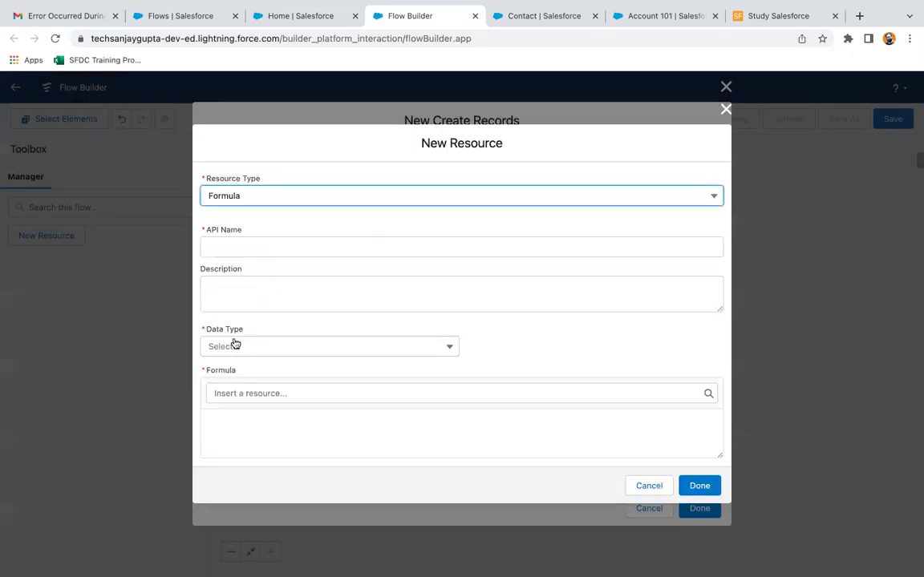
{"action": "left_click", "coordinate": [229, 242]}
{"action": "type", "text": "date"}
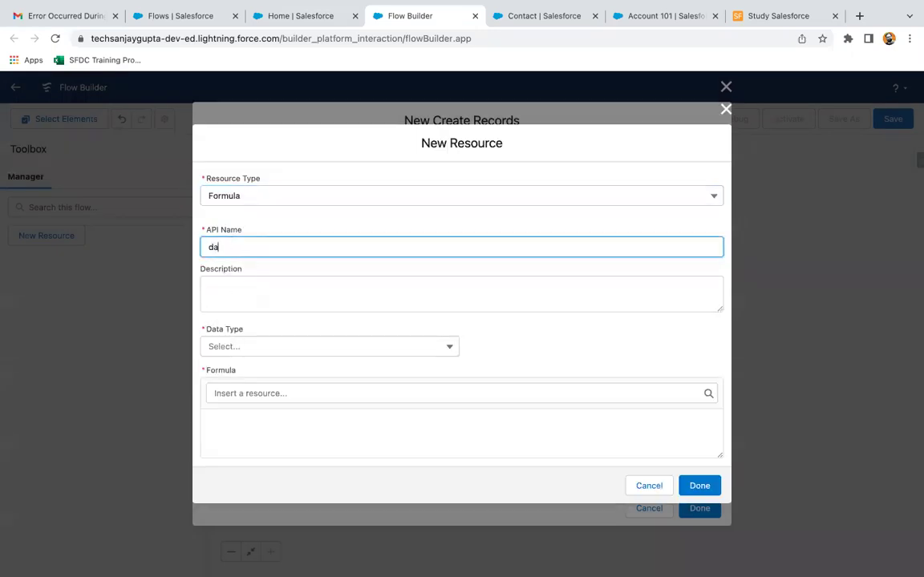
{"action": "key", "text": "BackSpace"}
{"action": "key", "text": "BackSpace"}
{"action": "key", "text": "BackSpace"}
{"action": "key", "text": "BackSpace"}
{"action": "type", "text": "closeDat"}
{"action": "key", "text": "BackSpace"}
{"action": "key", "text": "BackSpace"}
{"action": "key", "text": "BackSpace"}
{"action": "key", "text": "BackSpace"}
{"action": "key", "text": "BackSpace"}
{"action": "key", "text": "BackSpace"}
{"action": "type", "text": "s"}
{"action": "key", "text": "BackSpace"}
{"action": "type", "text": "oseDate"}
- Give closeDate a Date data type and formula Today( ), and use it for CloseDate
{"action": "left_click", "coordinate": [227, 347]}
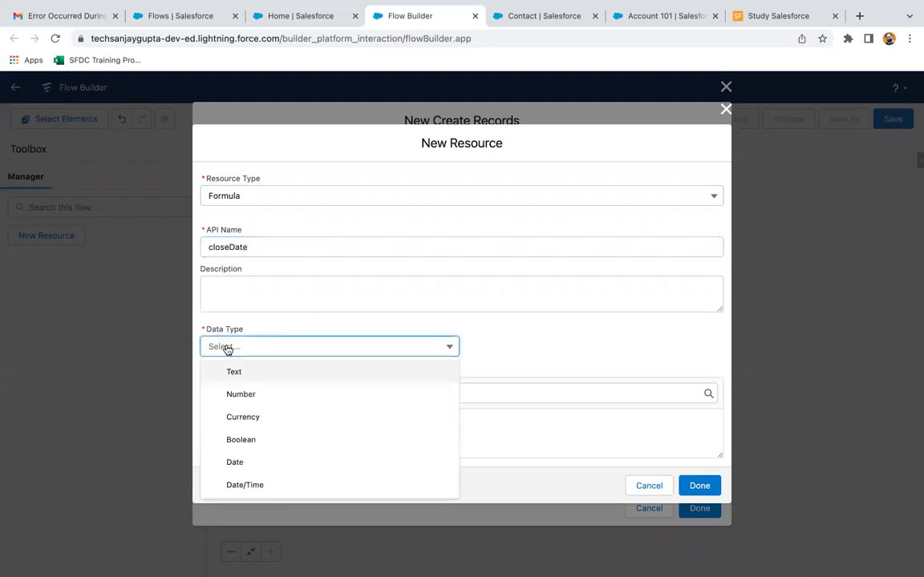
{"action": "left_click", "coordinate": [236, 459]}
{"action": "left_click", "coordinate": [246, 421]}
{"action": "type", "text": "Today( )"}
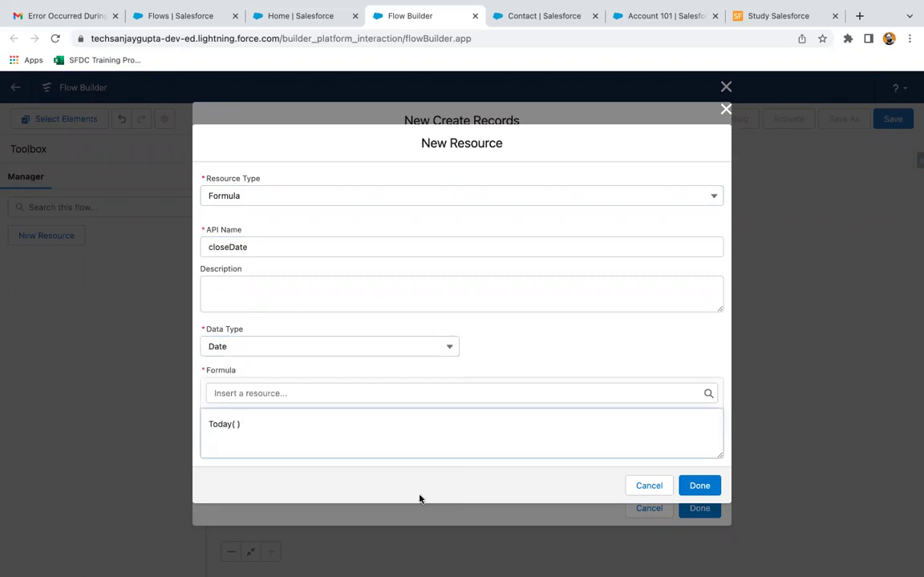
{"action": "left_click", "coordinate": [713, 486]}
{"action": "left_click", "coordinate": [499, 447]}
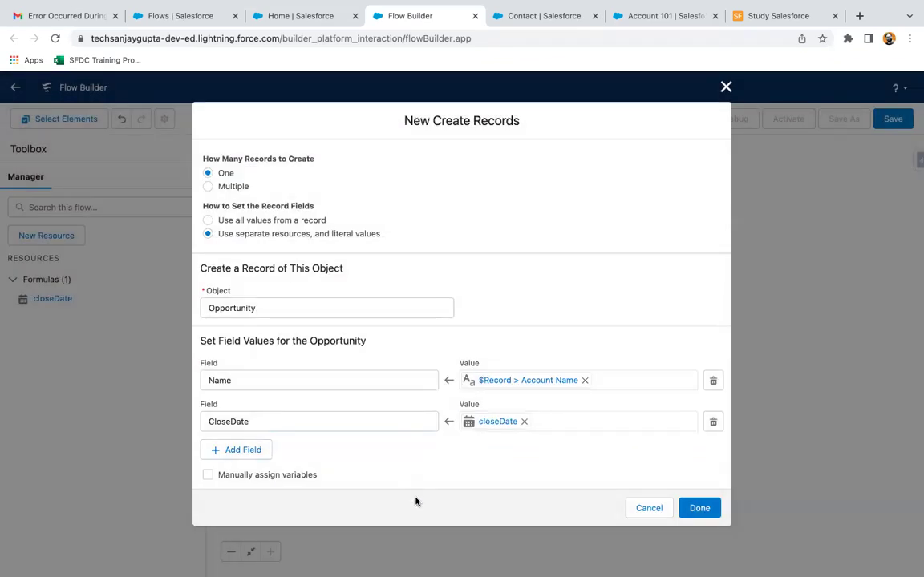
- Add a StageName field row set to Prospecting
{"action": "left_click", "coordinate": [250, 448]}
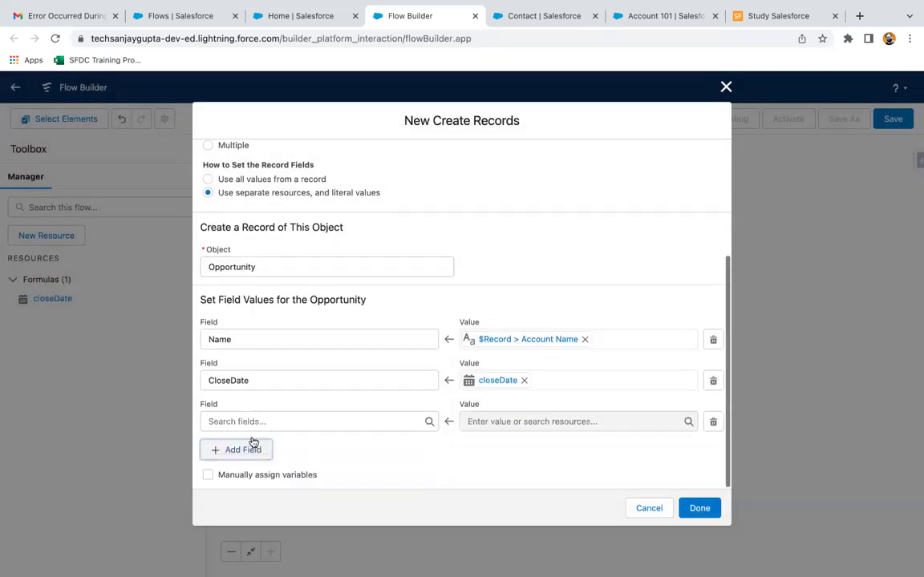
{"action": "left_click", "coordinate": [228, 419]}
{"action": "type", "text": "stage"}
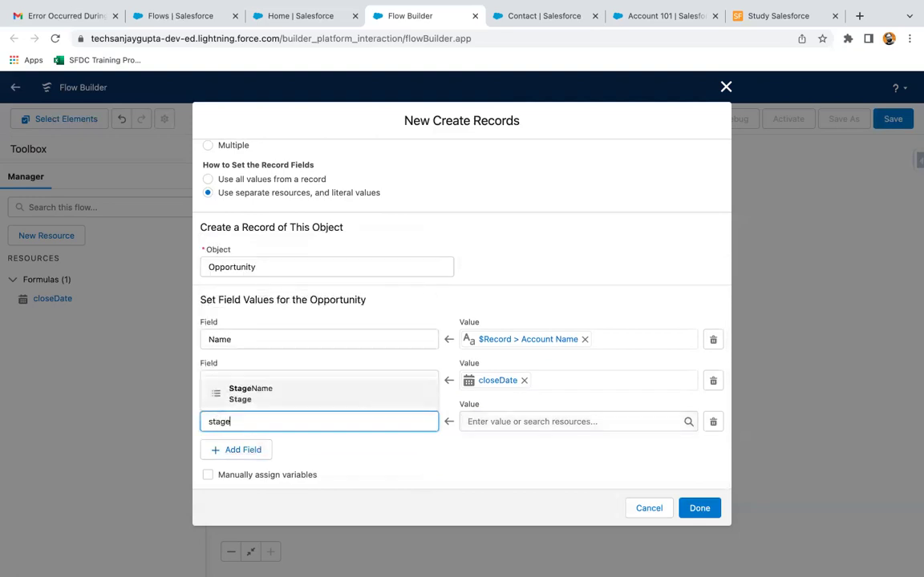
{"action": "left_click", "coordinate": [265, 393]}
{"action": "left_click", "coordinate": [497, 423]}
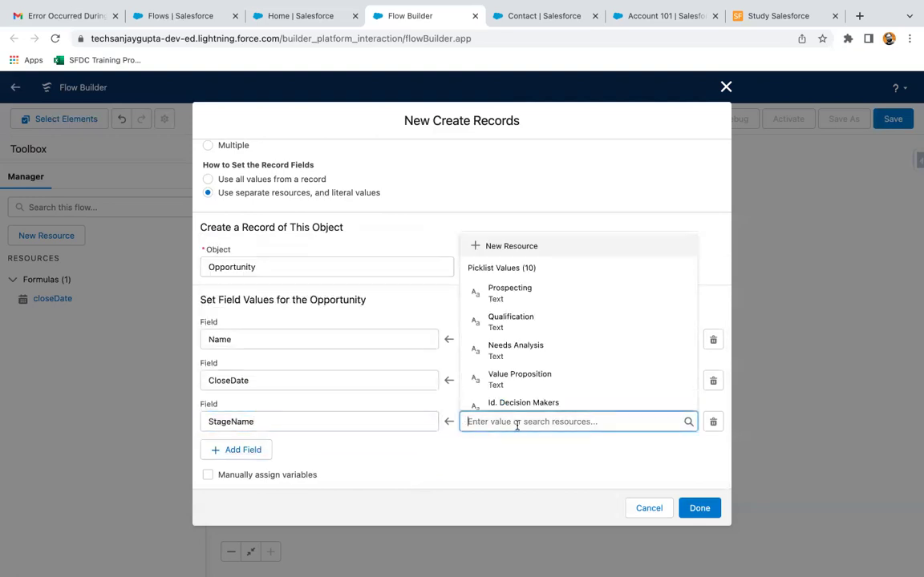
{"action": "left_click", "coordinate": [513, 294]}
{"action": "left_click", "coordinate": [482, 449]}
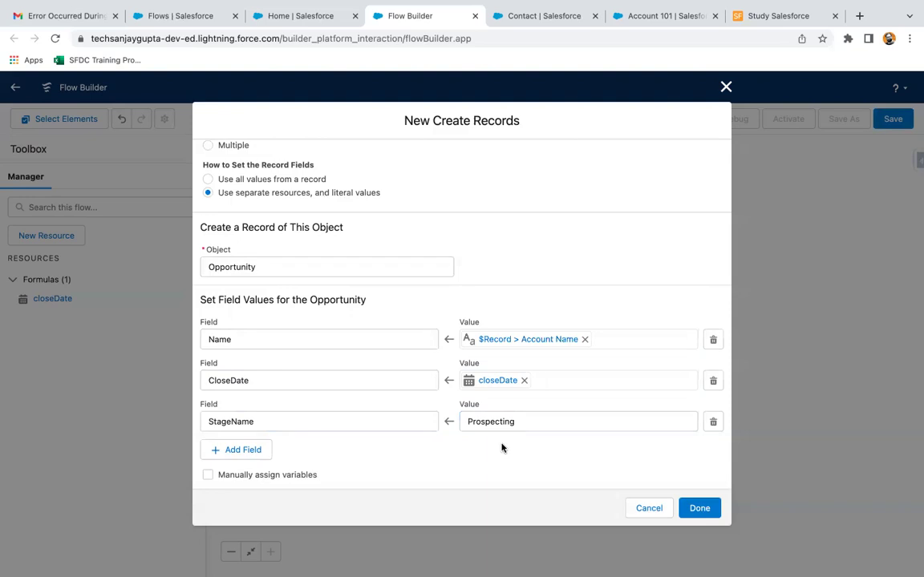
{"action": "left_click", "coordinate": [515, 425]}
{"action": "left_click", "coordinate": [423, 458]}
- Add a fourth field row for AccountId
{"action": "left_click", "coordinate": [235, 452]}
{"action": "scroll", "coordinate": [239, 437], "scroll_direction": "down", "scroll_amount": 1}
{"action": "left_click", "coordinate": [247, 420]}
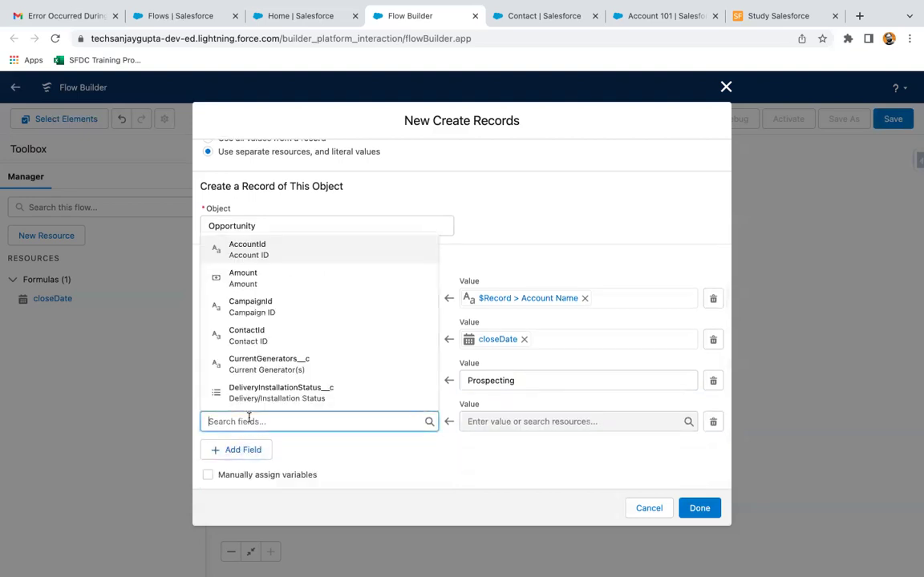
{"action": "type", "text": "accoun"}
{"action": "key", "text": "BackSpace"}
{"action": "key", "text": "BackSpace"}
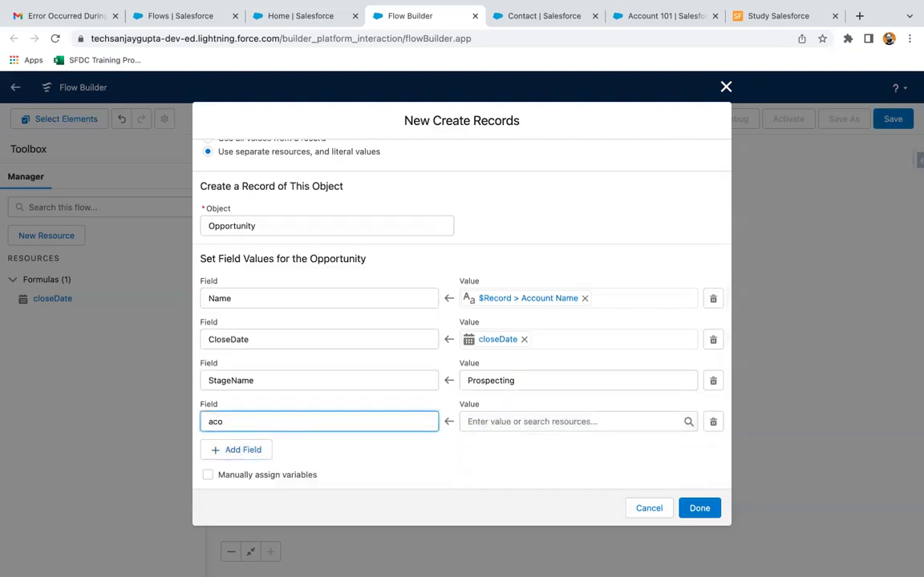
{"action": "type", "text": "unt"}
{"action": "left_click", "coordinate": [248, 447]}
- Set AccountId to {!$Record.Id} and save the Create_Opportunity element
{"action": "left_click", "coordinate": [505, 421]}
{"action": "type", "text": "e"}
{"action": "key", "text": "BackSpace"}
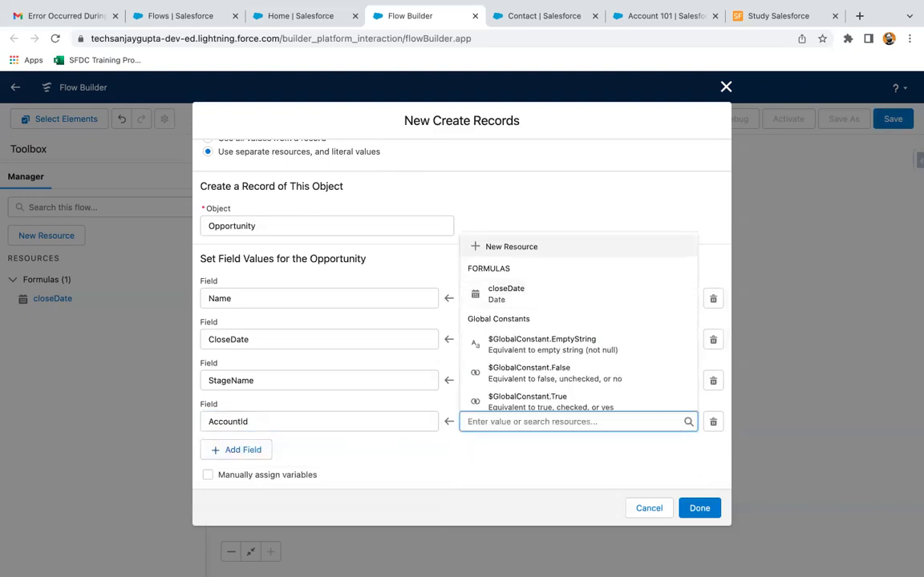
{"action": "type", "text": "reco"}
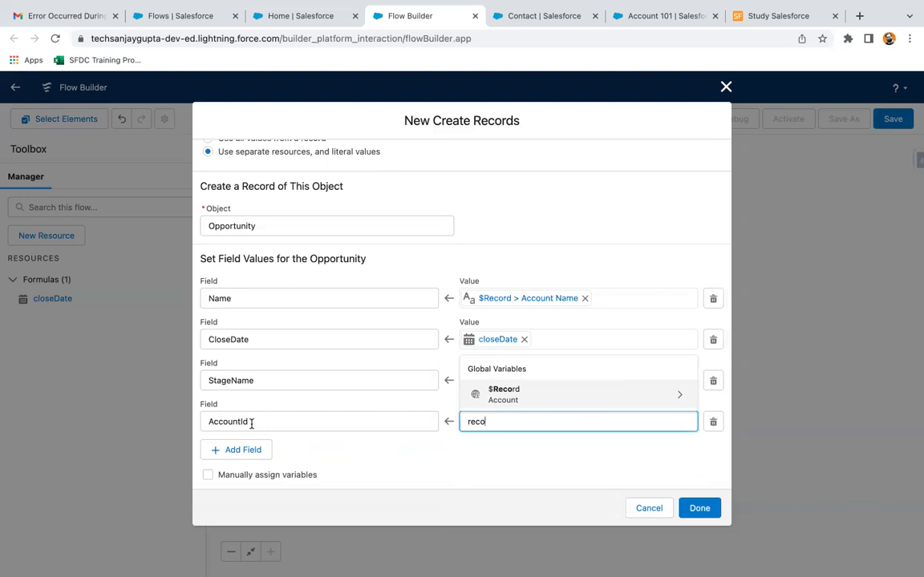
{"action": "left_click", "coordinate": [510, 391]}
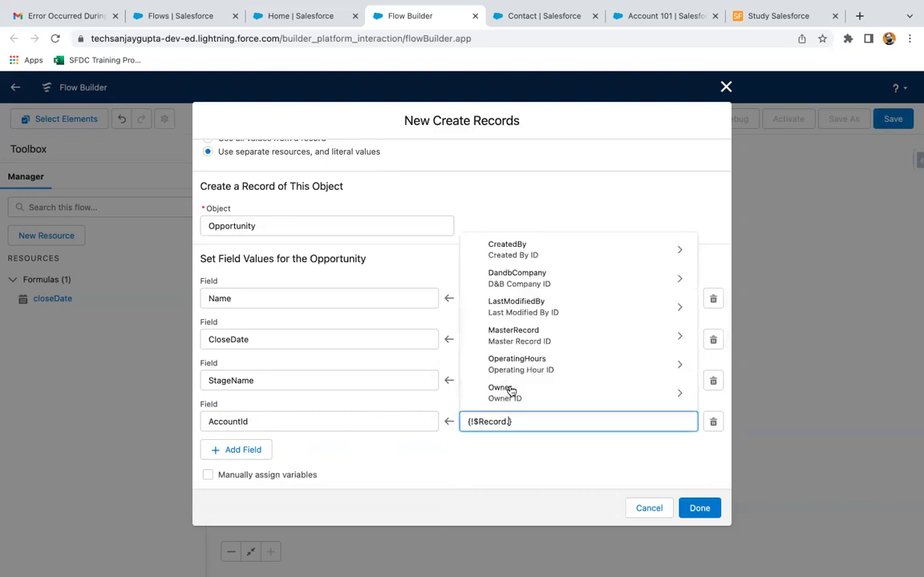
{"action": "type", "text": "id"}
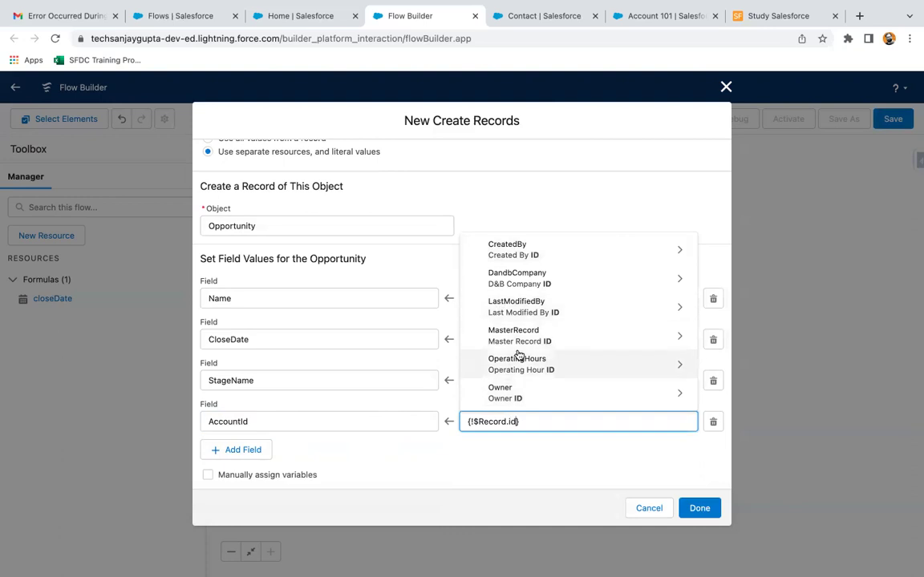
{"action": "scroll", "coordinate": [517, 351], "scroll_direction": "down", "scroll_amount": 5}
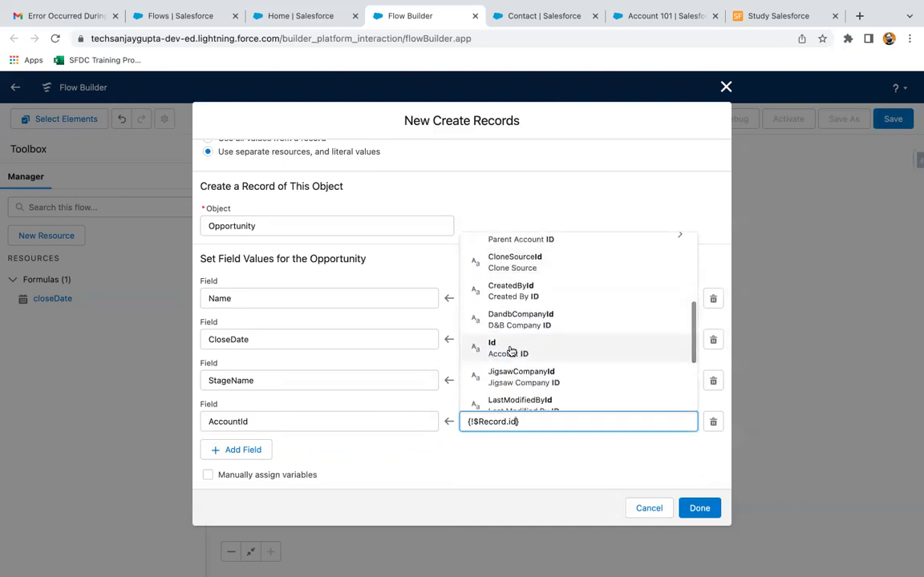
{"action": "left_click", "coordinate": [511, 351]}
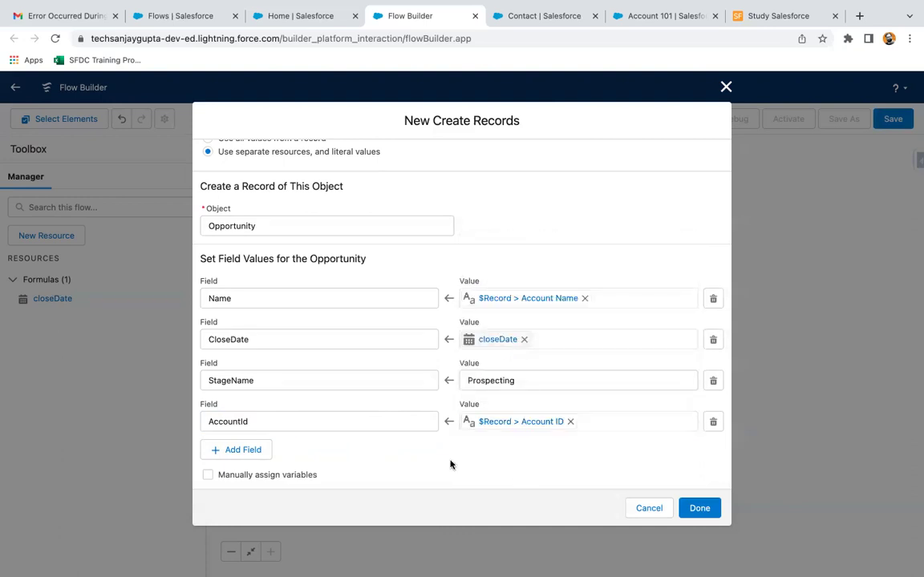
{"action": "left_click", "coordinate": [697, 509]}
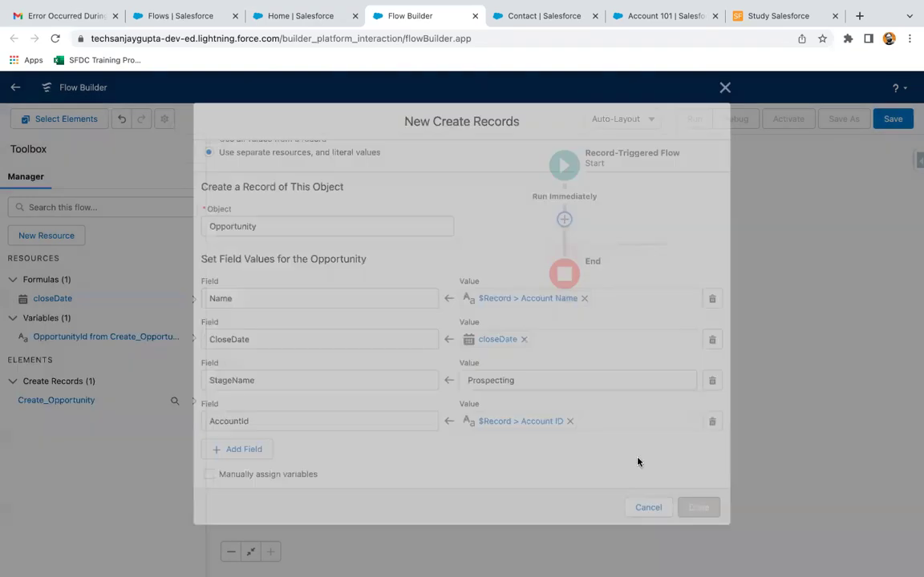
- Save the flow labelled 'Create an opp related to acc', activate Version 1, and return to Account 101
{"action": "left_click_drag", "start_coordinate": [470, 307], "coordinate": [403, 346]}
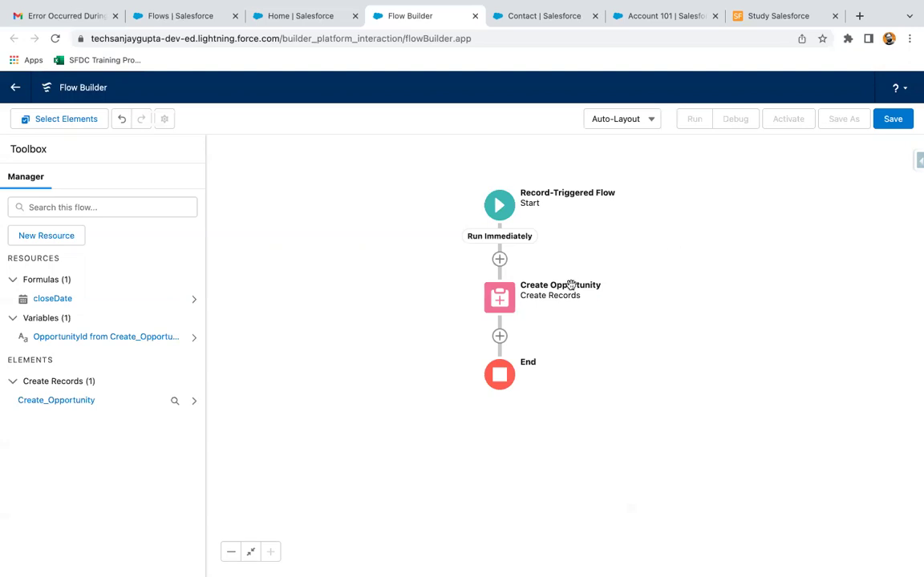
{"action": "left_click", "coordinate": [892, 118]}
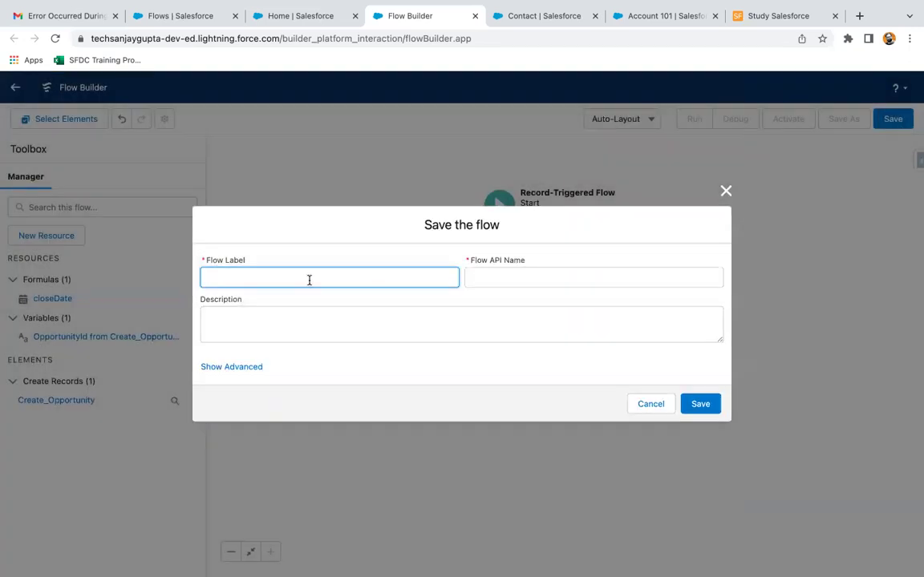
{"action": "type", "text": "Create an opp related to acc"}
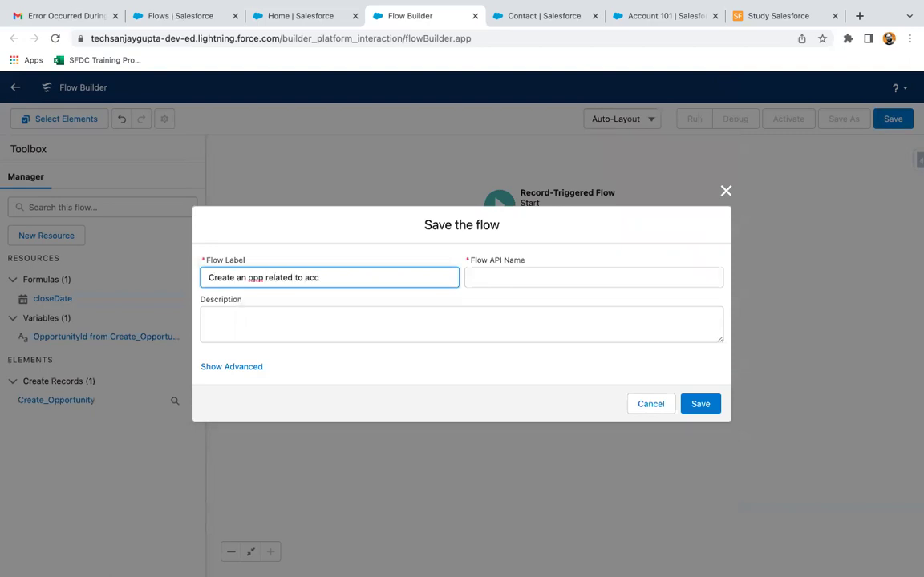
{"action": "left_click", "coordinate": [408, 383]}
{"action": "left_click", "coordinate": [700, 403]}
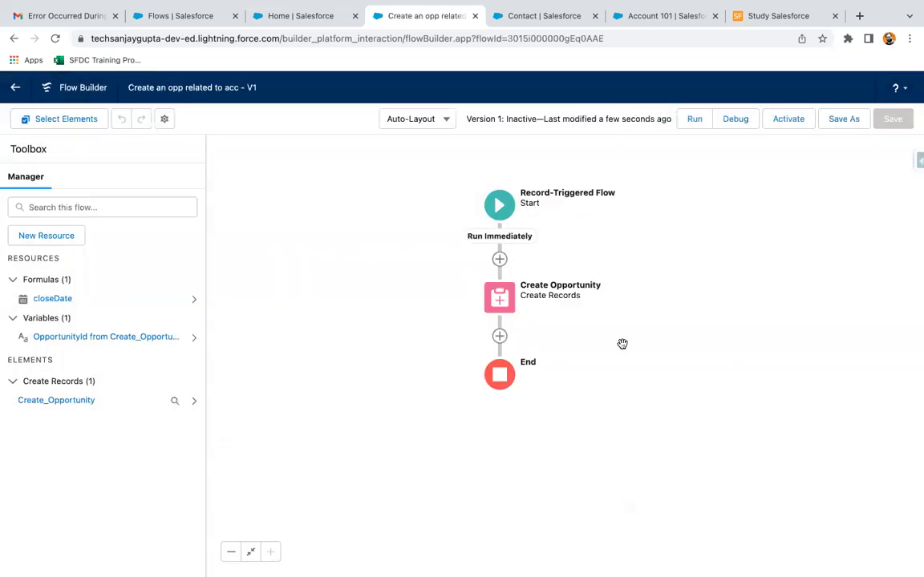
{"action": "left_click", "coordinate": [787, 120]}
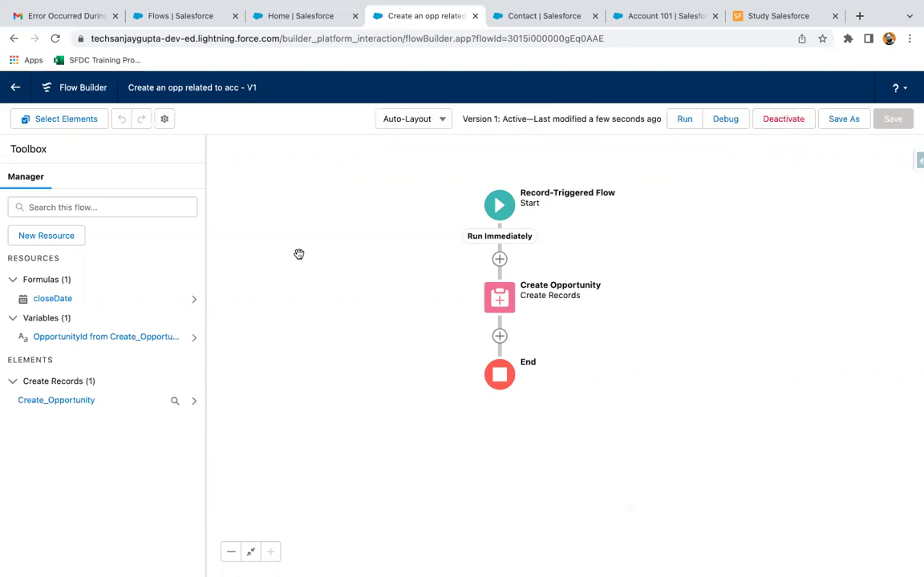
{"action": "left_click", "coordinate": [641, 16]}
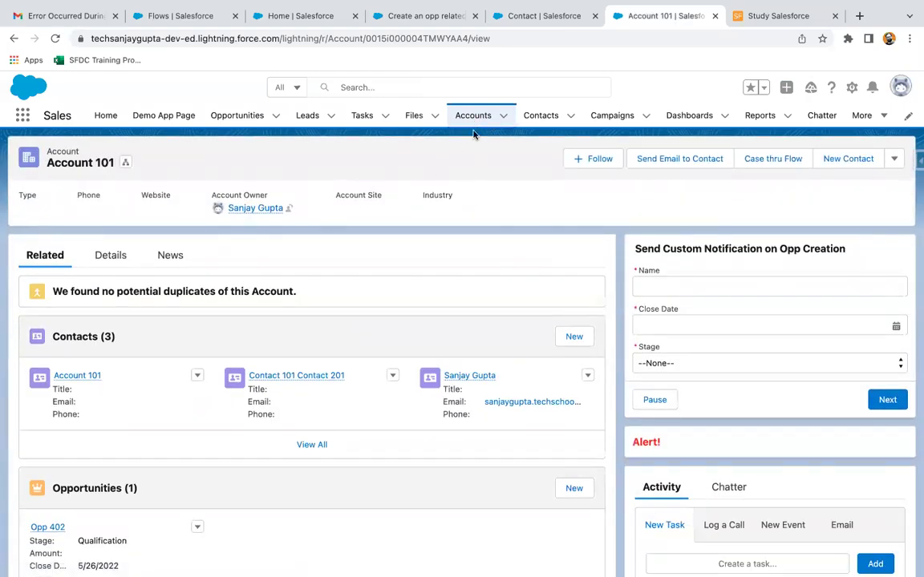
- From the Accounts list, create and save a new account named 'Acc 3301'
{"action": "left_click", "coordinate": [478, 115]}
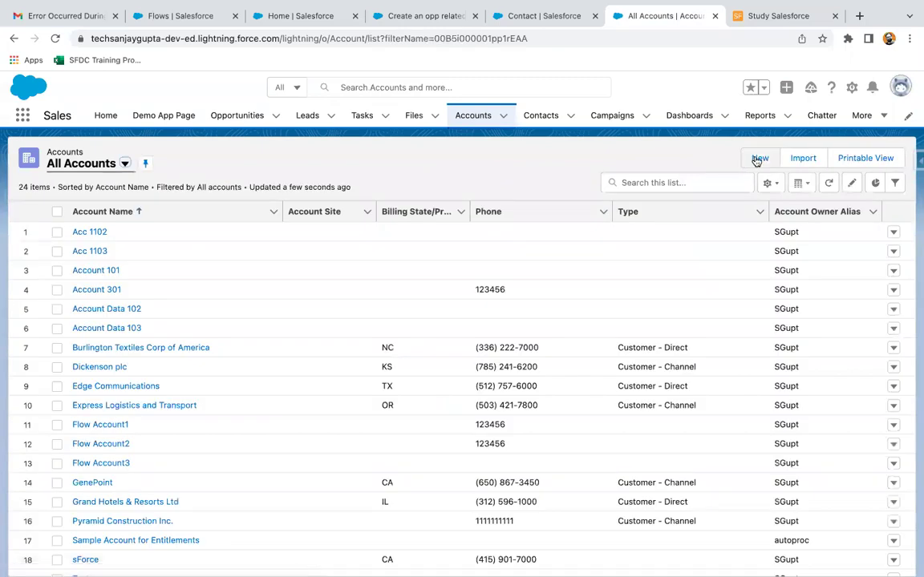
{"action": "left_click", "coordinate": [758, 158]}
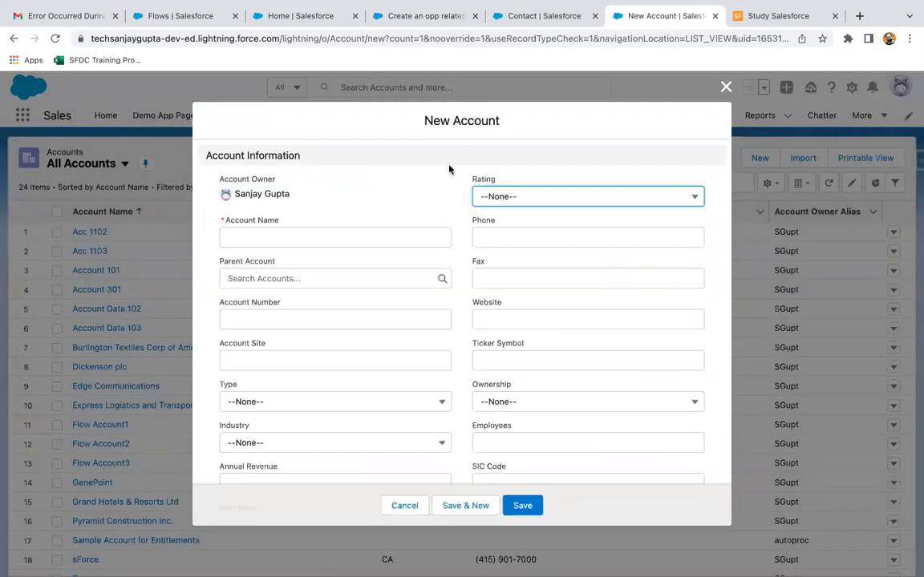
{"action": "left_click", "coordinate": [312, 234]}
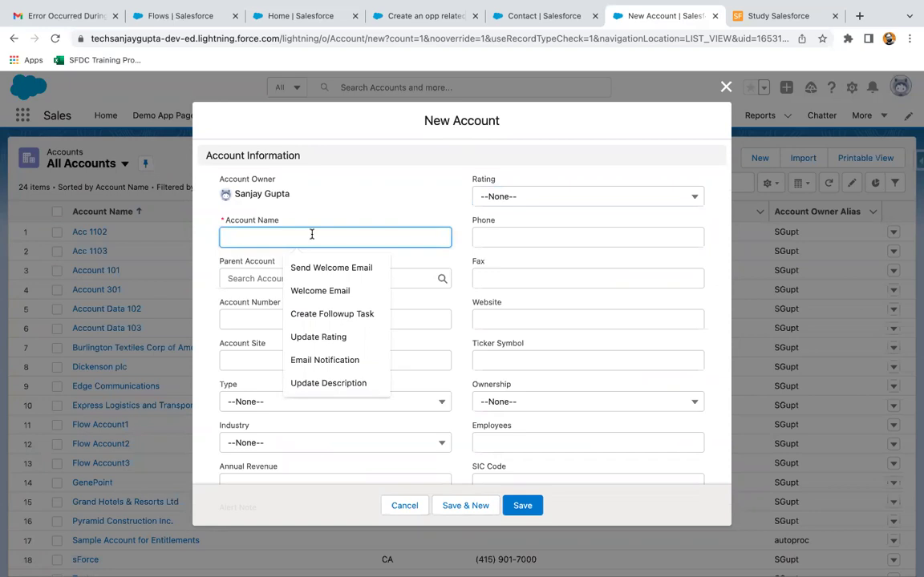
{"action": "type", "text": "Acc "}
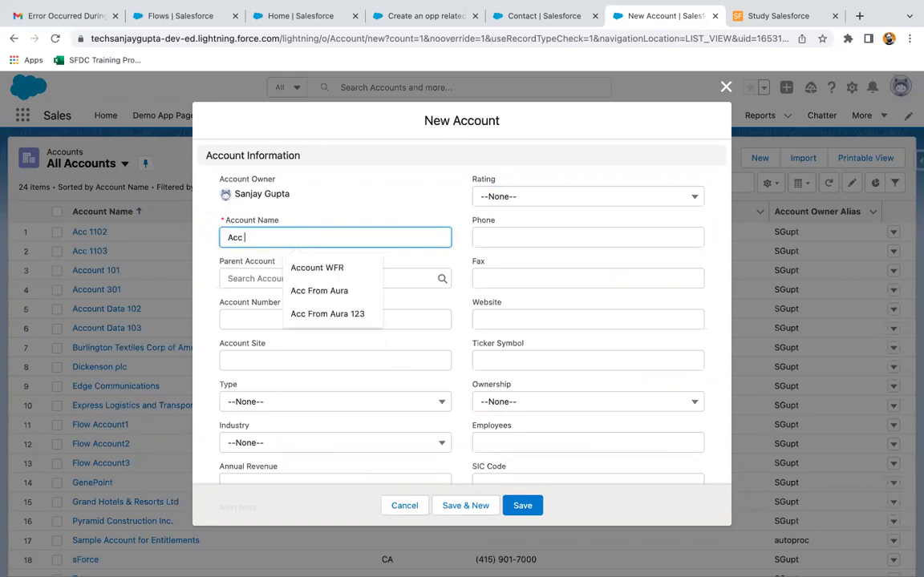
{"action": "type", "text": "33"}
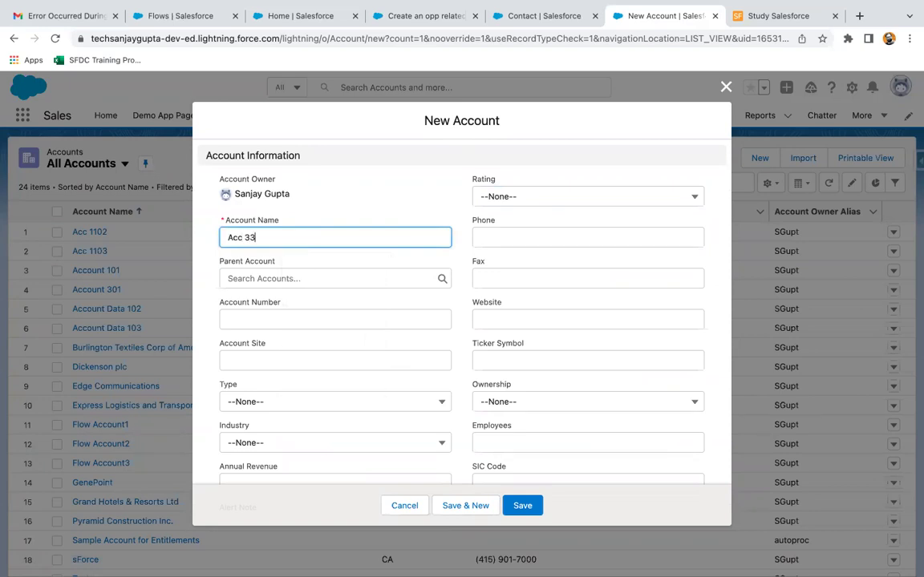
{"action": "type", "text": "02"}
{"action": "key", "text": "BackSpace"}
{"action": "type", "text": "1"}
{"action": "scroll", "coordinate": [407, 387], "scroll_direction": "down", "scroll_amount": 2}
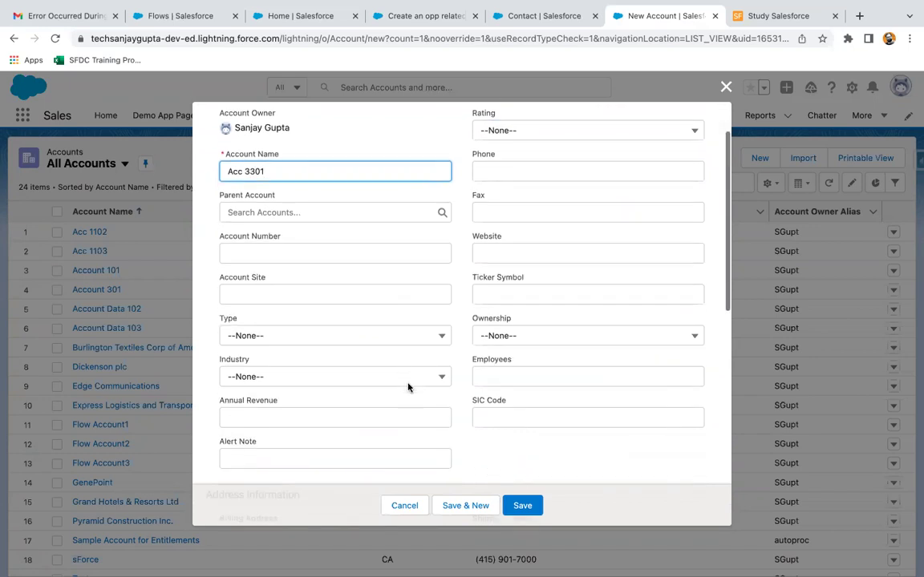
{"action": "scroll", "coordinate": [407, 387], "scroll_direction": "up", "scroll_amount": 2}
{"action": "scroll", "coordinate": [411, 364], "scroll_direction": "down", "scroll_amount": 15}
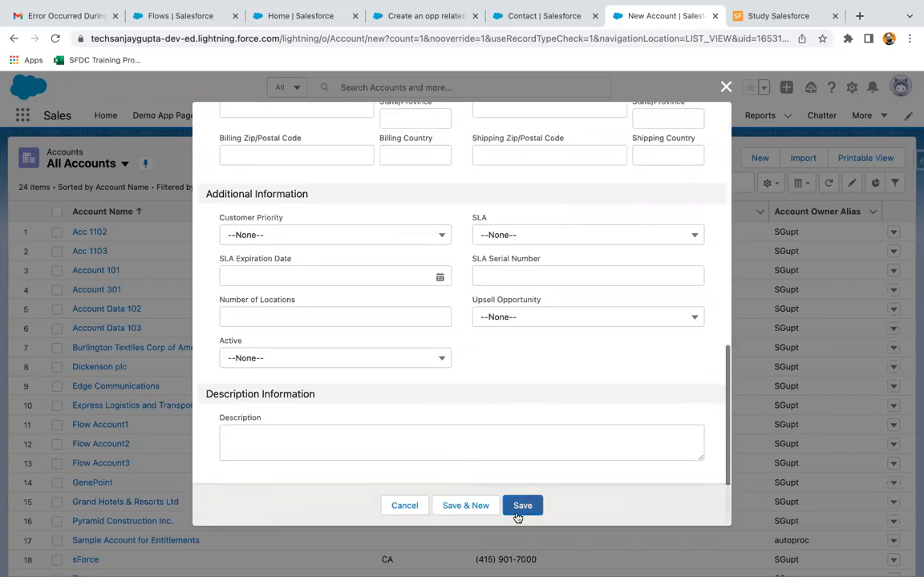
{"action": "left_click", "coordinate": [510, 509]}
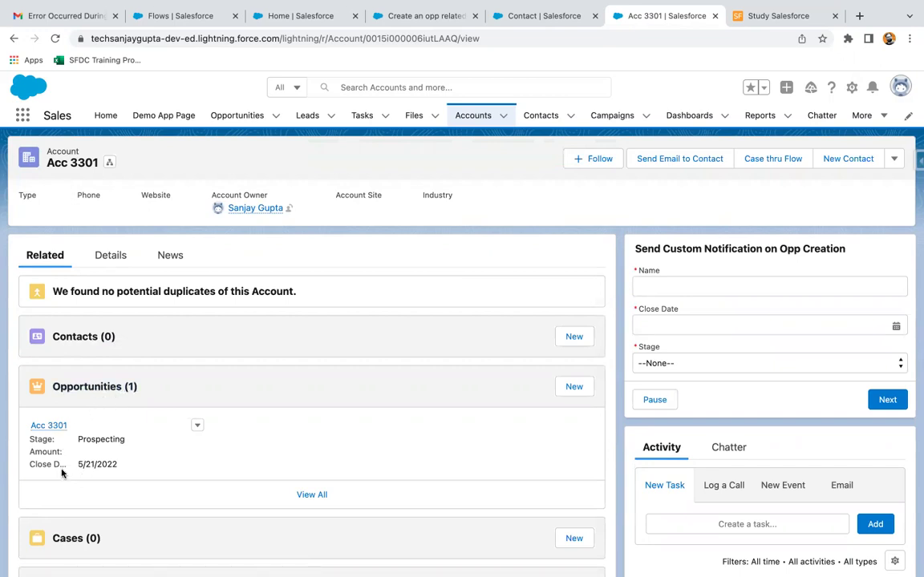
- Check the Acc 3301 opportunity's Details (Prospecting, close 5/21/2022), then go back to Flow Builder
{"action": "left_click", "coordinate": [48, 426]}
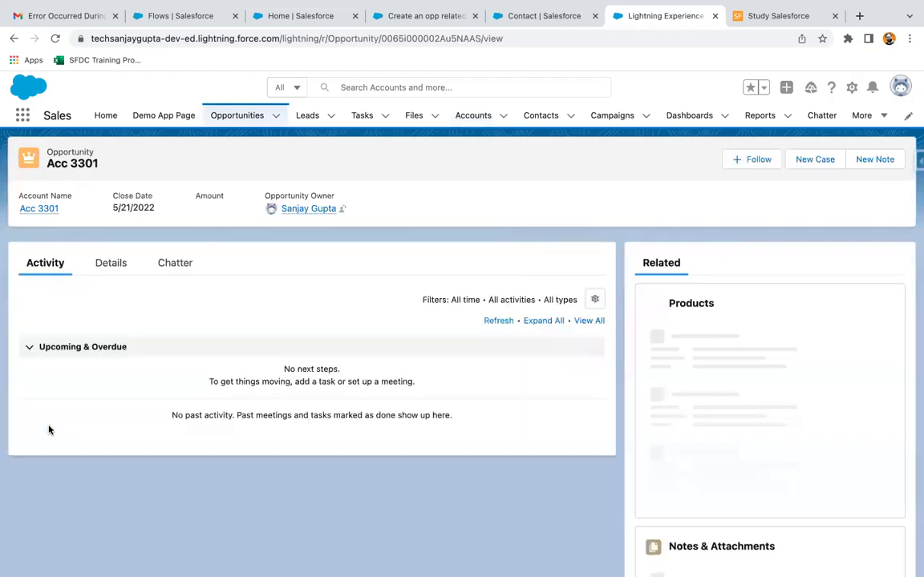
{"action": "left_click", "coordinate": [114, 301]}
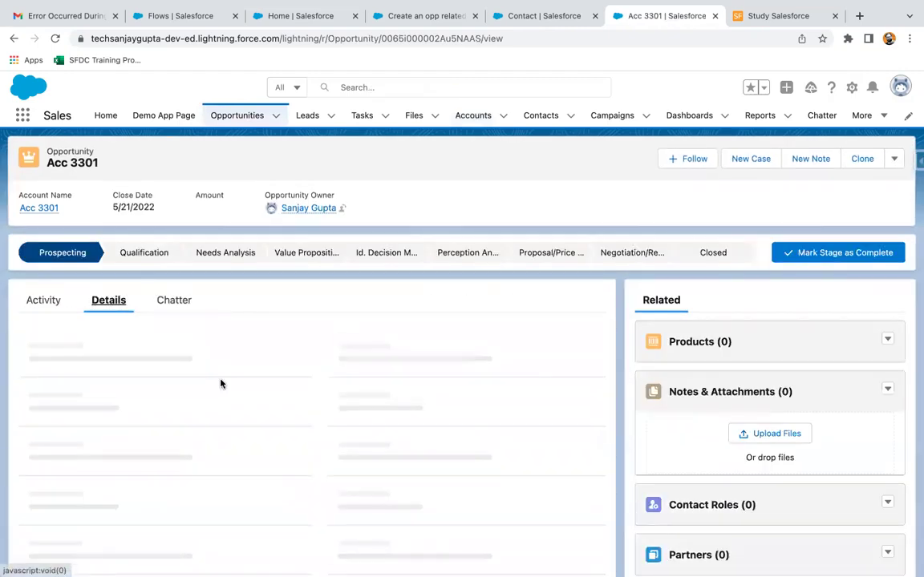
{"action": "scroll", "coordinate": [220, 384], "scroll_direction": "down", "scroll_amount": 3}
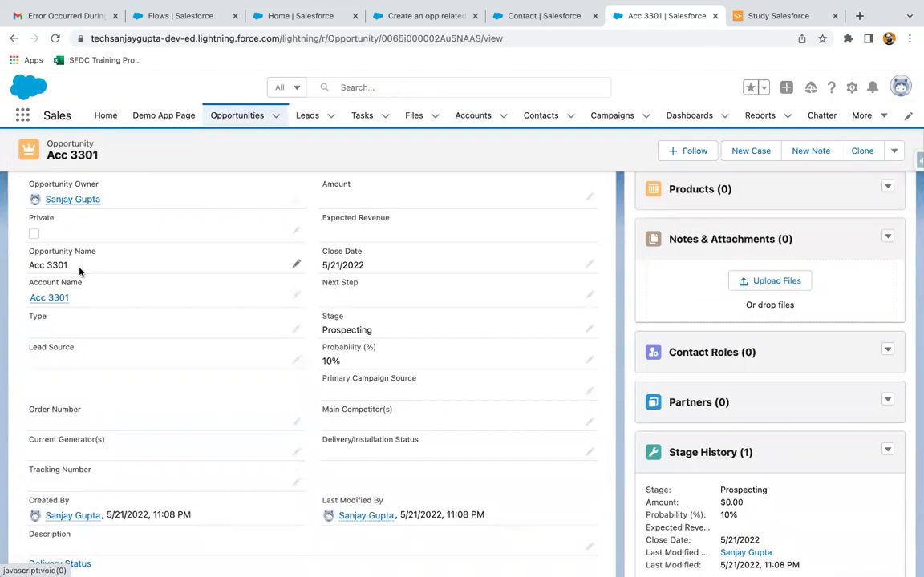
{"action": "mouse_move", "coordinate": [71, 303]}
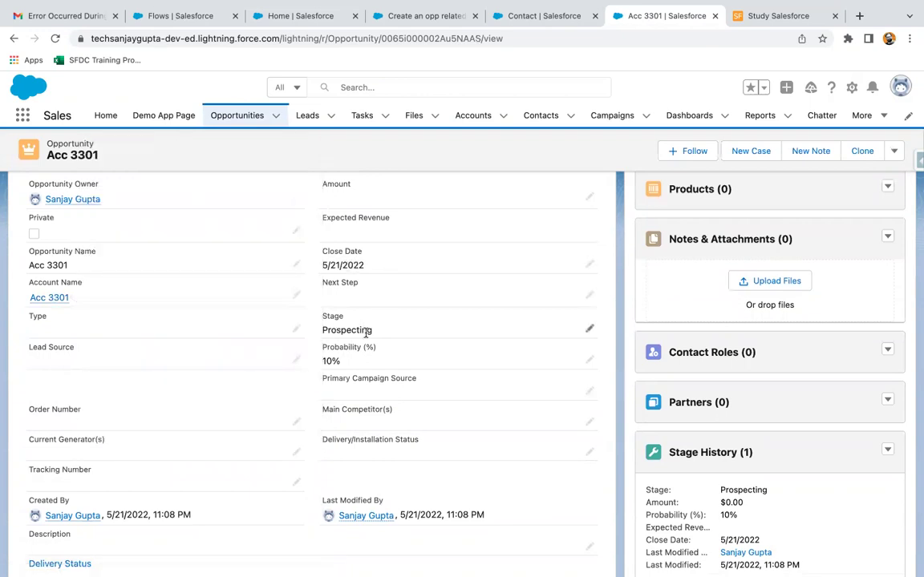
{"action": "scroll", "coordinate": [398, 330], "scroll_direction": "up", "scroll_amount": 2}
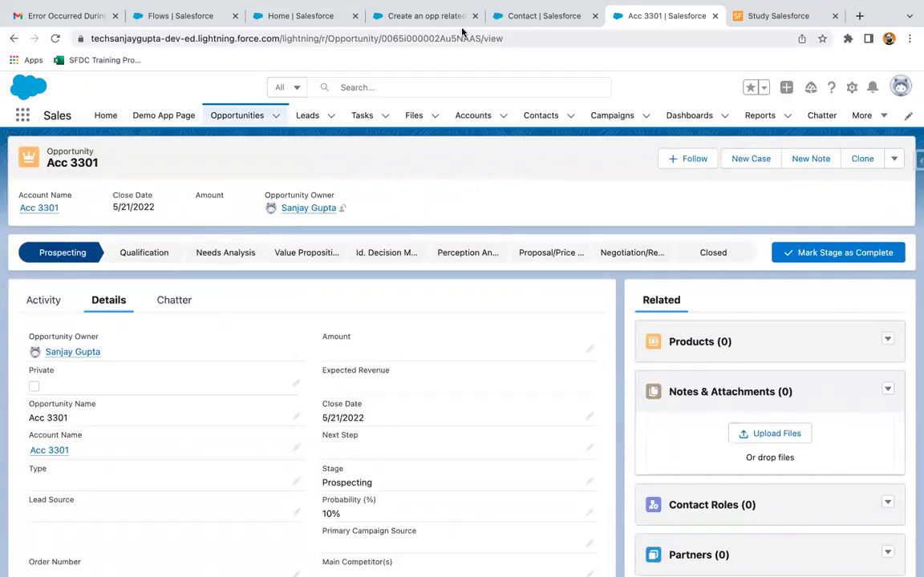
{"action": "left_click", "coordinate": [445, 17]}
- Edit the Start element and set condition requirements to All Conditions Are Met (AND)
{"action": "left_click", "coordinate": [491, 215]}
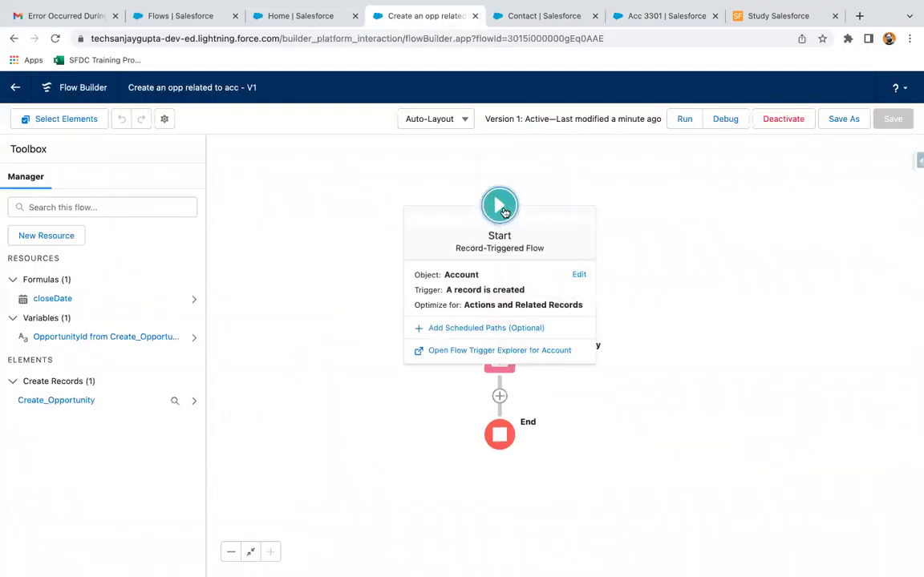
{"action": "left_click", "coordinate": [476, 295]}
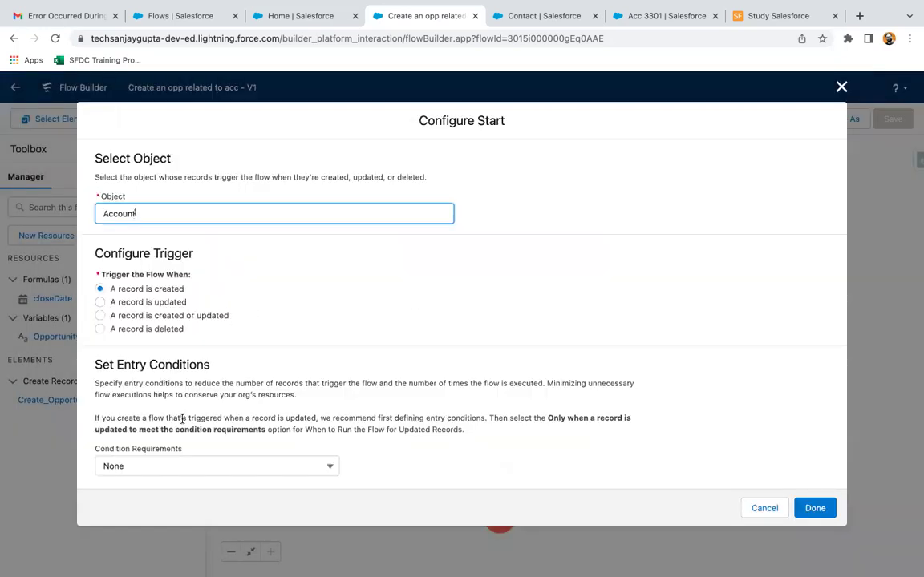
{"action": "scroll", "coordinate": [182, 417], "scroll_direction": "down", "scroll_amount": 3}
{"action": "left_click", "coordinate": [170, 328]}
{"action": "left_click", "coordinate": [177, 372]}
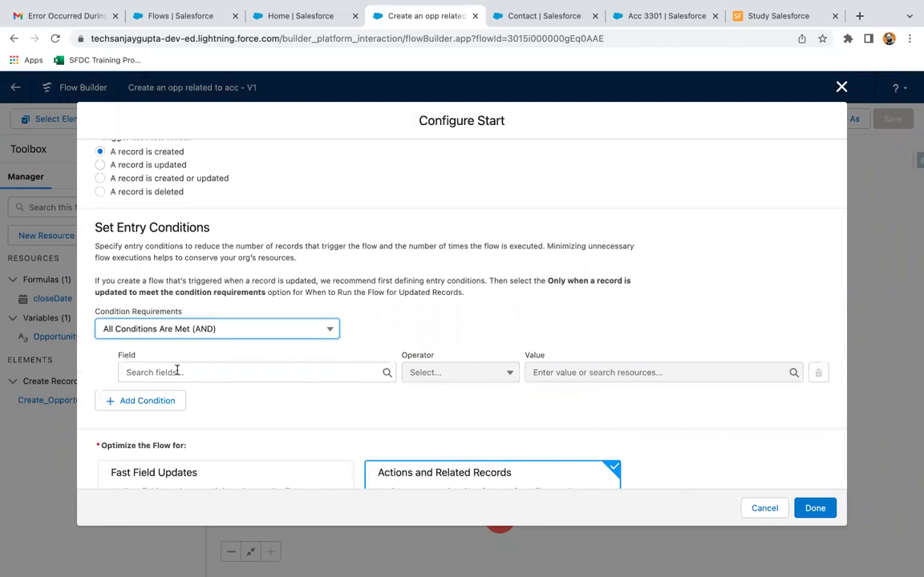
- Add the entry condition Active__c Equals Yes and confirm the Start settings
{"action": "left_click", "coordinate": [195, 372]}
{"action": "type", "text": "active"}
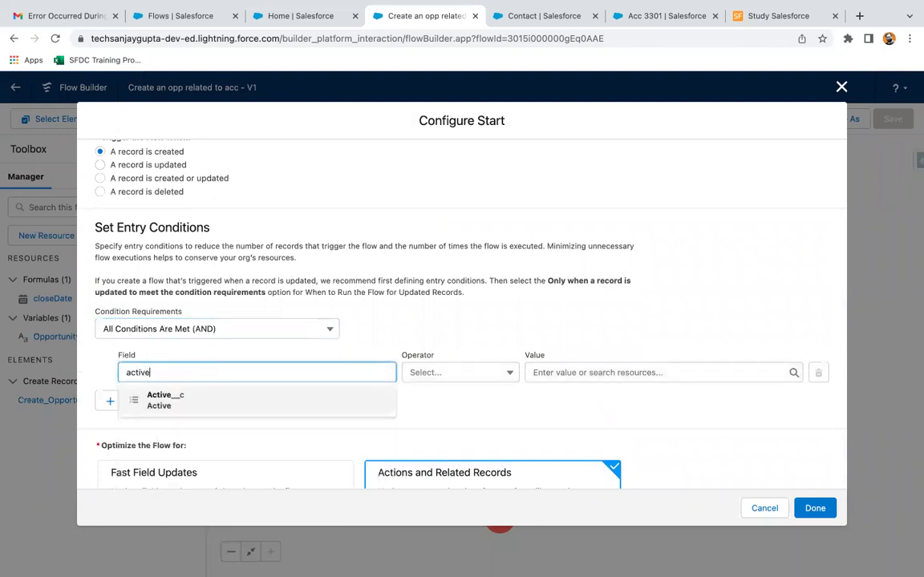
{"action": "left_click", "coordinate": [195, 402]}
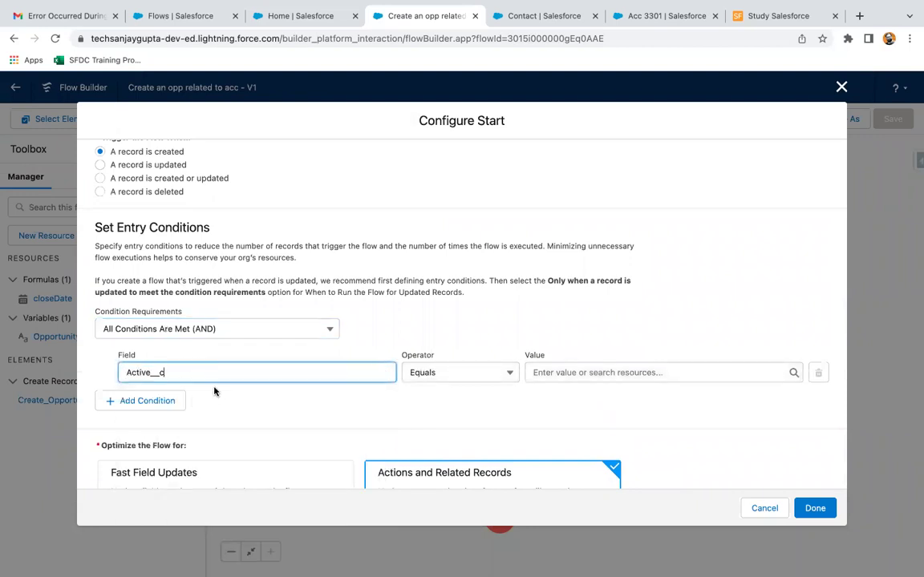
{"action": "left_click", "coordinate": [560, 371]}
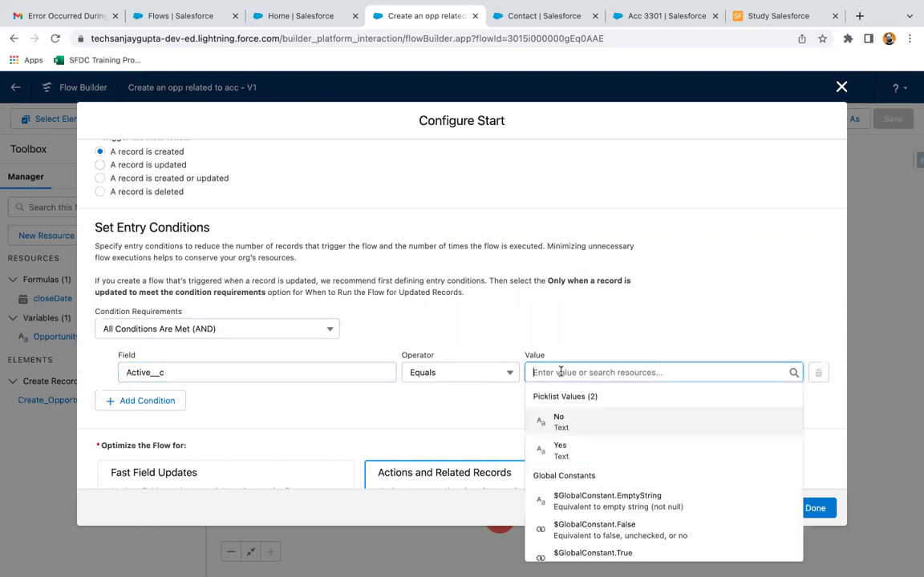
{"action": "left_click", "coordinate": [561, 447]}
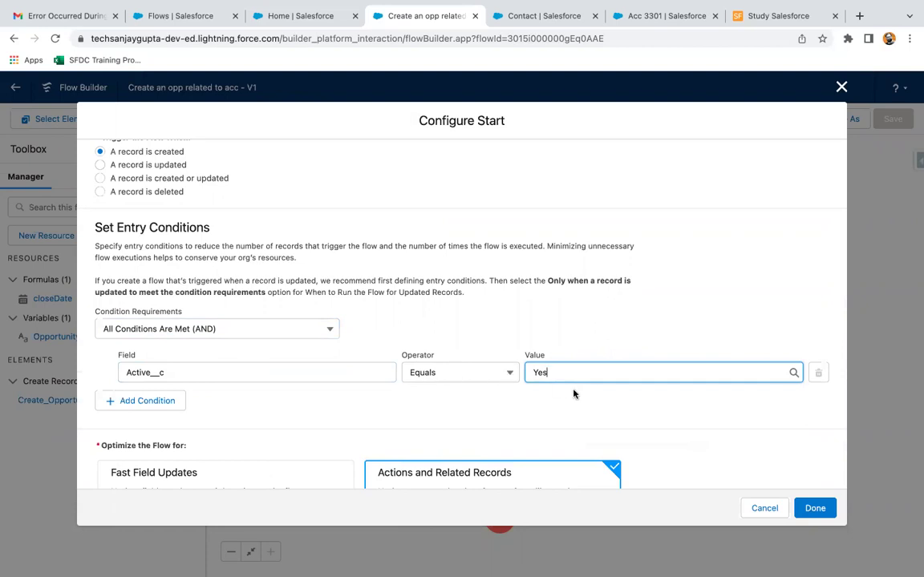
{"action": "left_click", "coordinate": [821, 511]}
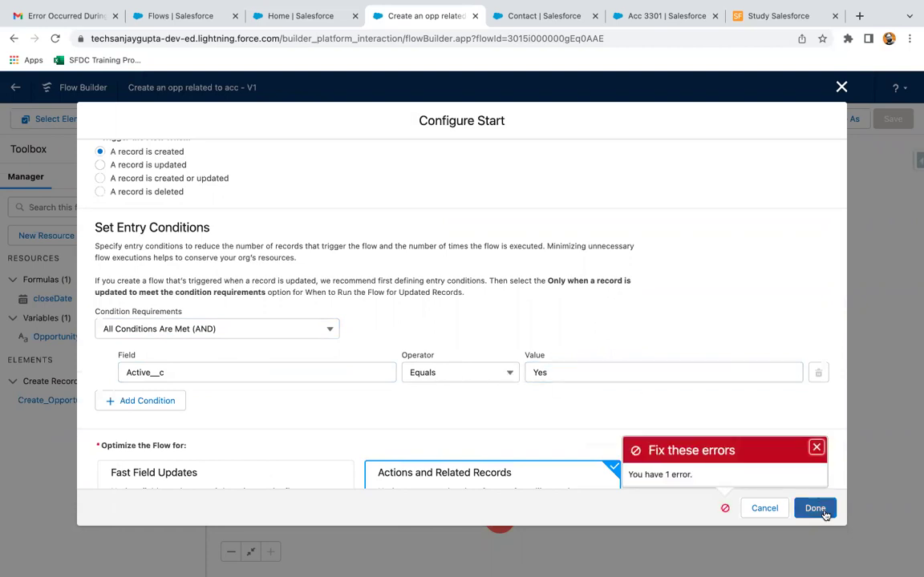
{"action": "scroll", "coordinate": [637, 390], "scroll_direction": "down", "scroll_amount": 2}
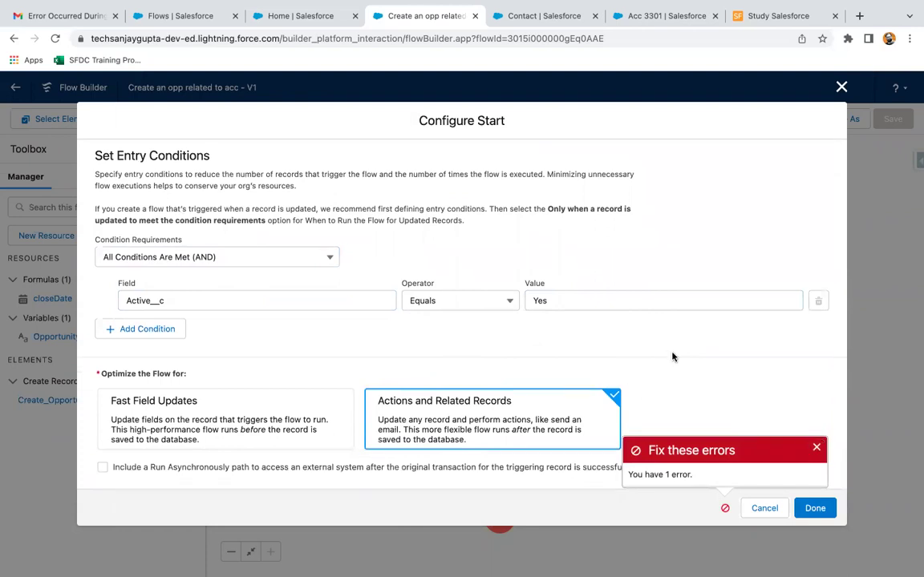
{"action": "scroll", "coordinate": [672, 363], "scroll_direction": "up", "scroll_amount": 5}
{"action": "left_click", "coordinate": [814, 508]}
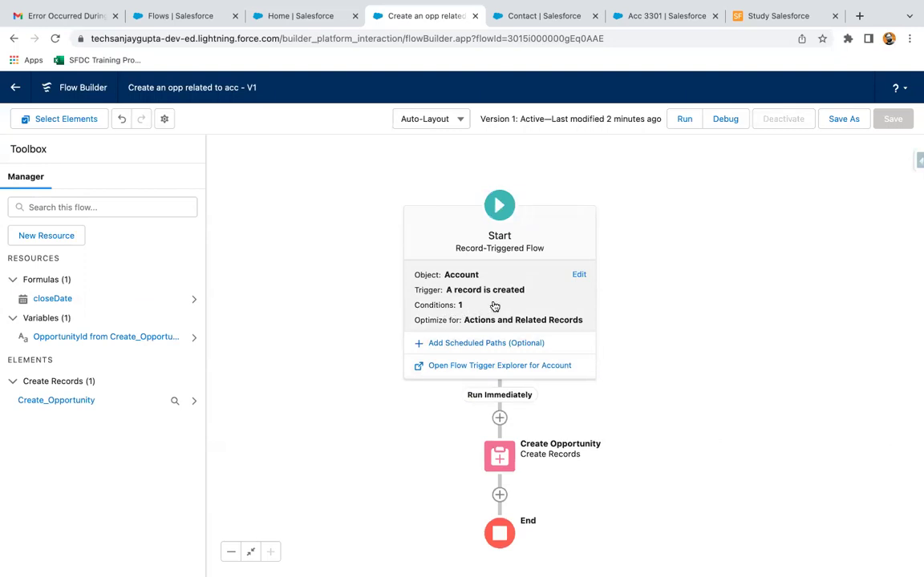
- Save the flow as A New Version, activate Version 2, and return to the Acc 3301 tab
{"action": "left_click", "coordinate": [843, 119]}
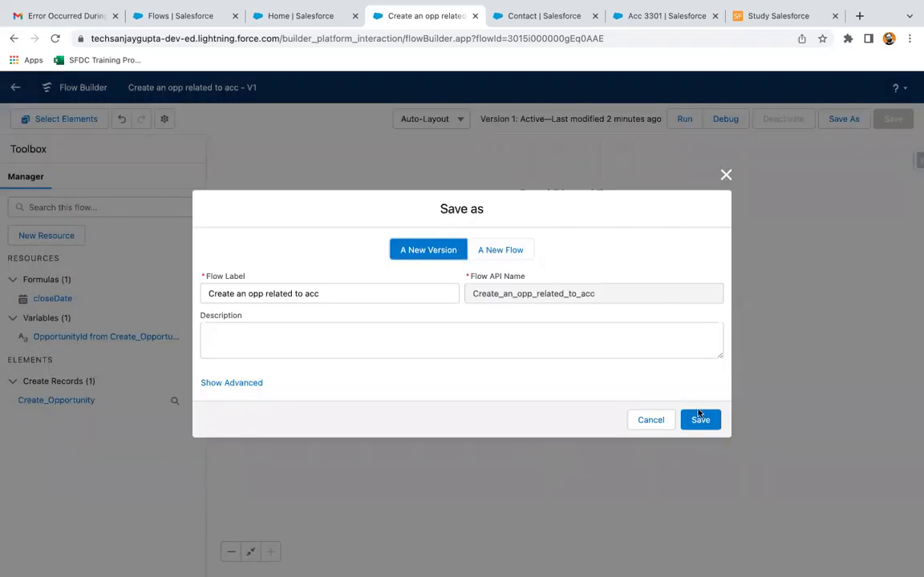
{"action": "left_click", "coordinate": [698, 420]}
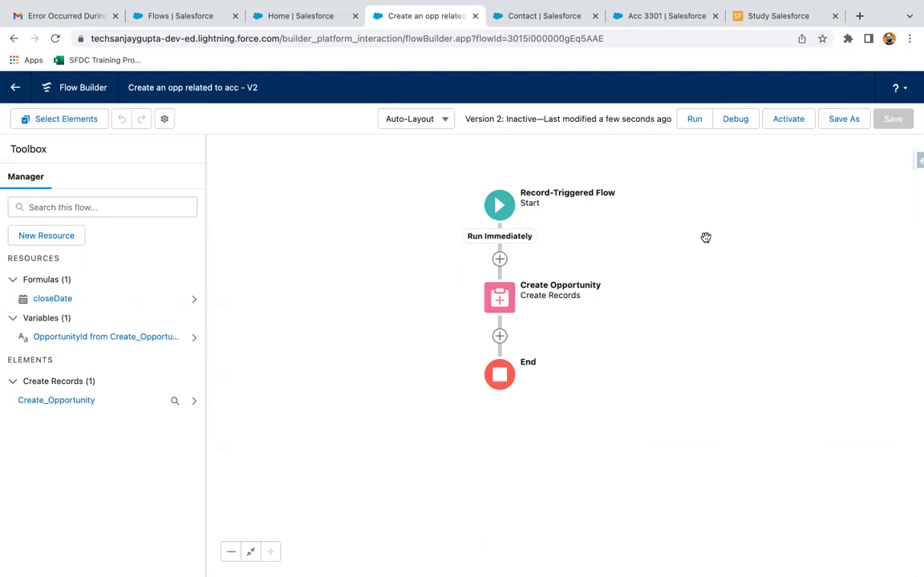
{"action": "left_click", "coordinate": [788, 121]}
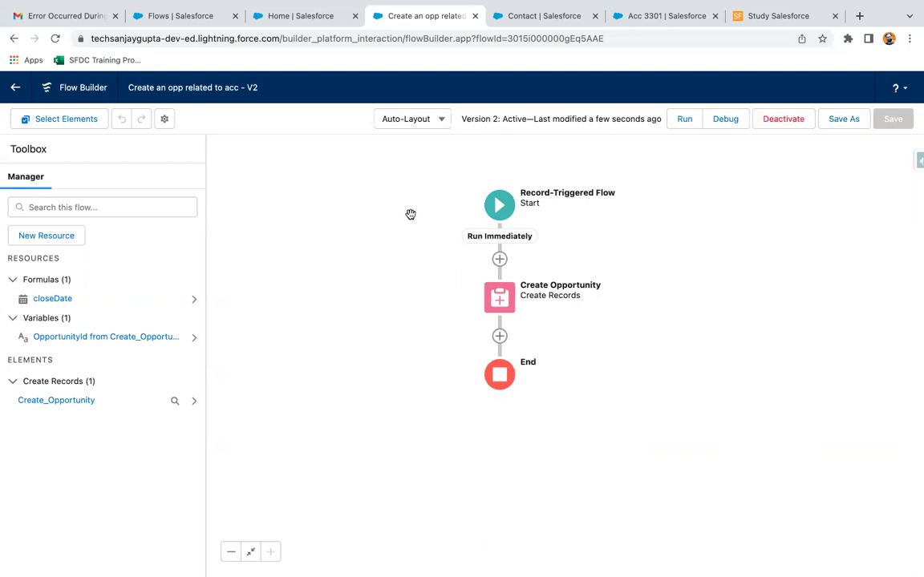
{"action": "left_click", "coordinate": [645, 20]}
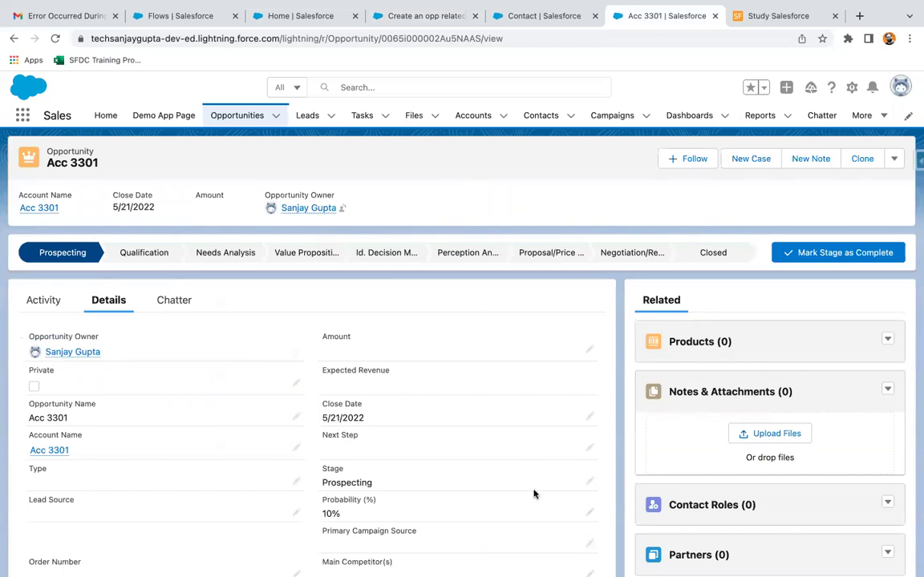
- Create and save account Acc 3302, leaving Active at --None--
{"action": "left_click", "coordinate": [472, 117]}
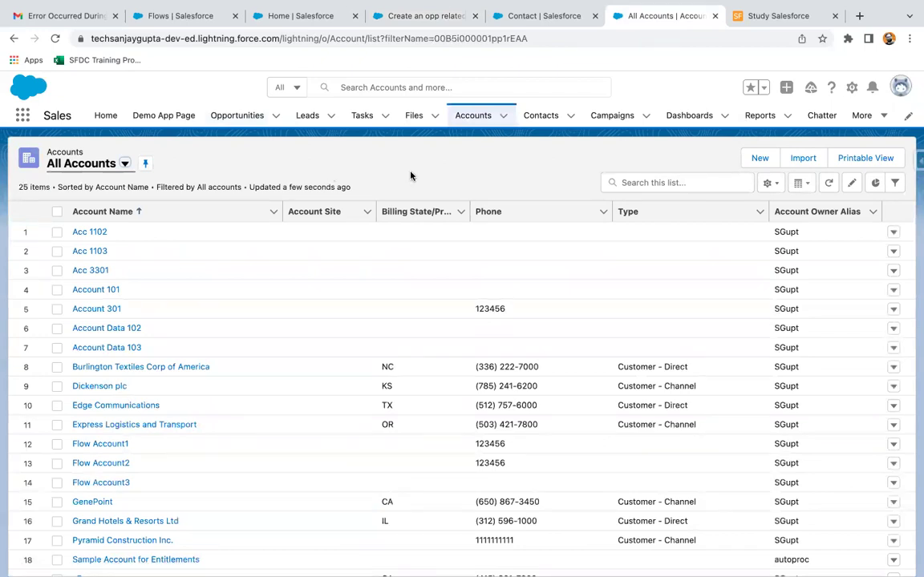
{"action": "left_click", "coordinate": [476, 115]}
{"action": "left_click", "coordinate": [760, 158]}
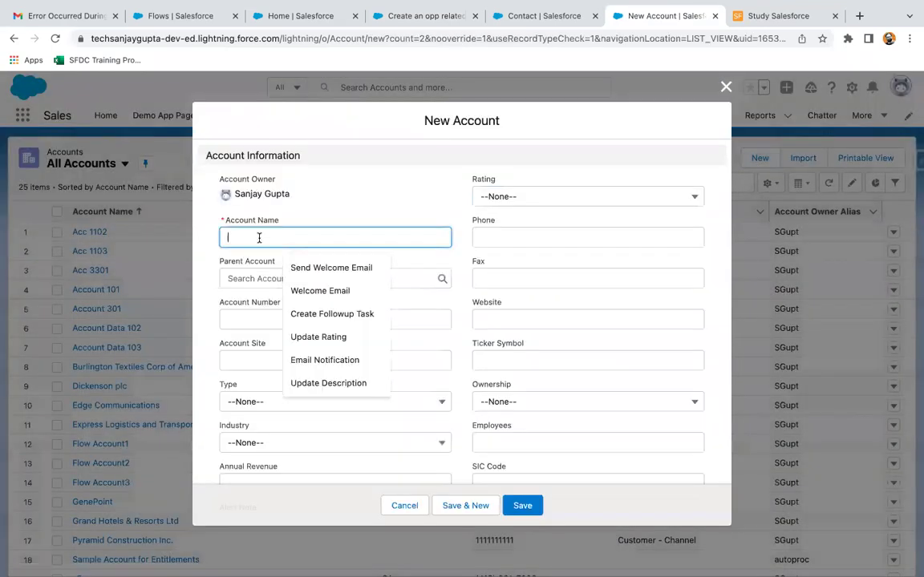
{"action": "type", "text": "Acc 3302"}
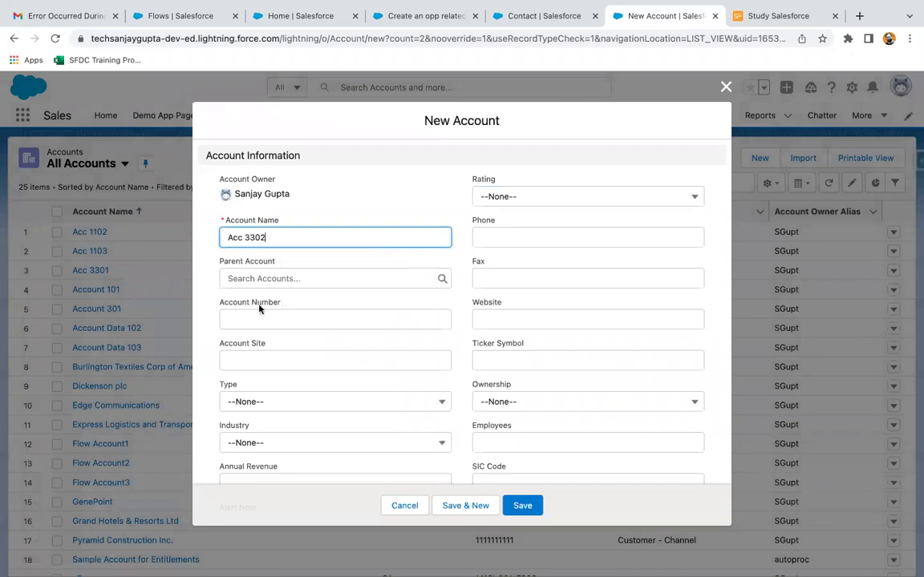
{"action": "scroll", "coordinate": [259, 309], "scroll_direction": "down", "scroll_amount": 10}
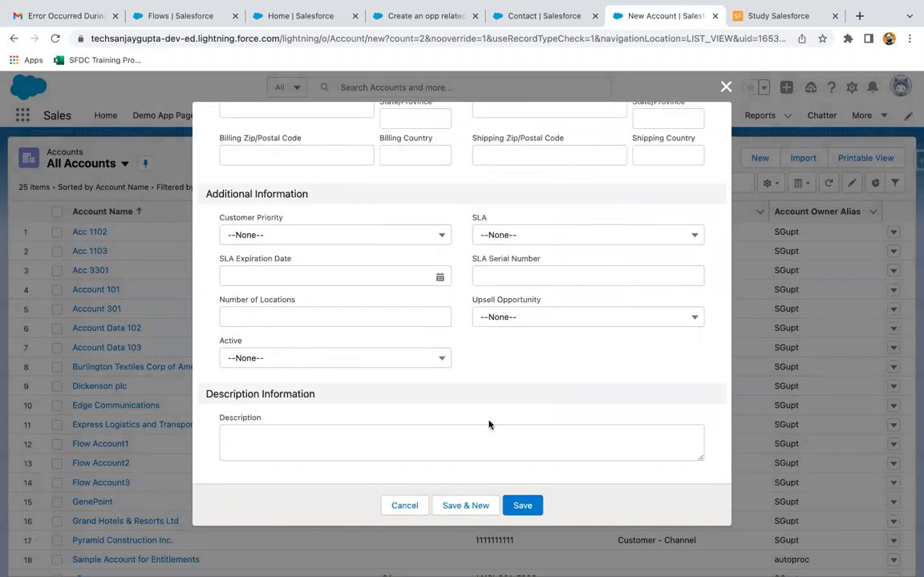
{"action": "left_click", "coordinate": [522, 507]}
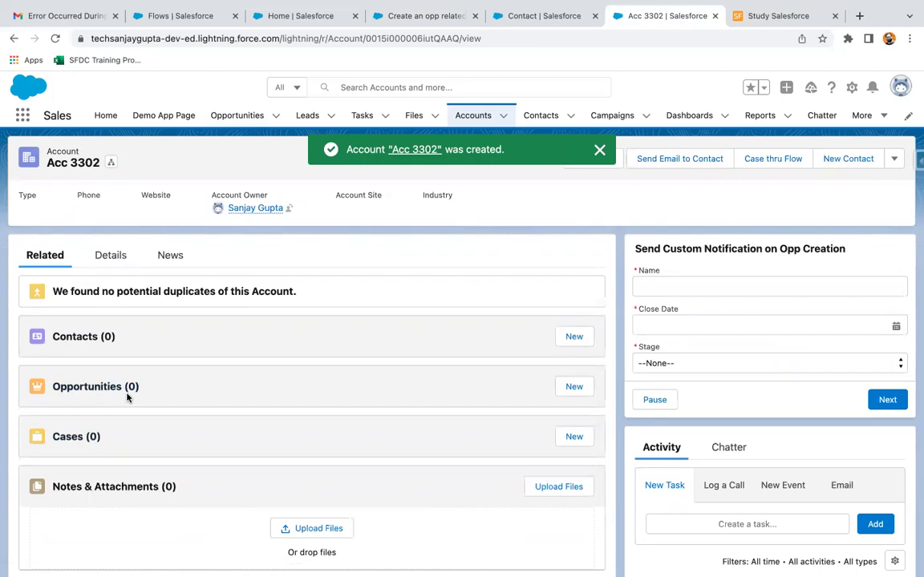
- Begin a new account from the Accounts list, entering 'Acc 3' and submitting the form
{"action": "left_click", "coordinate": [473, 114]}
{"action": "left_click", "coordinate": [757, 158]}
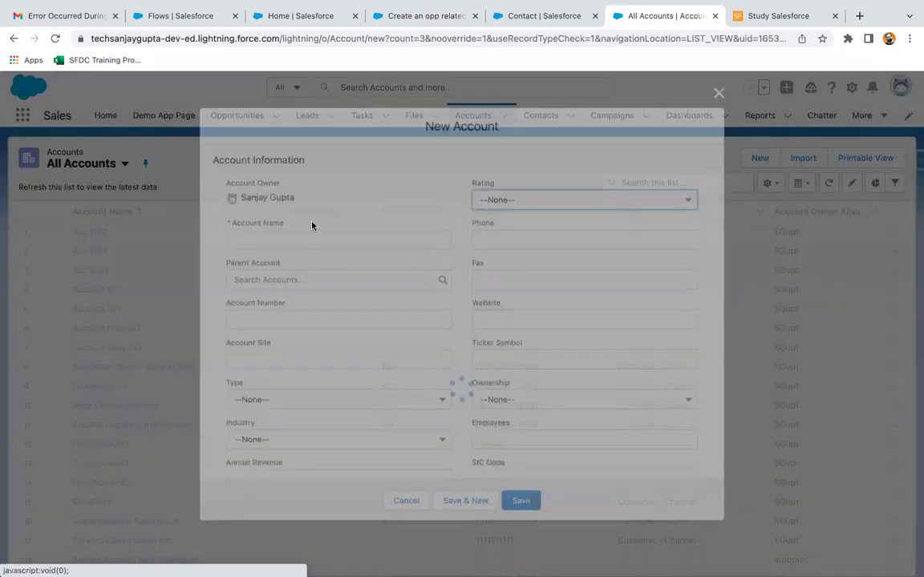
{"action": "left_click", "coordinate": [281, 242]}
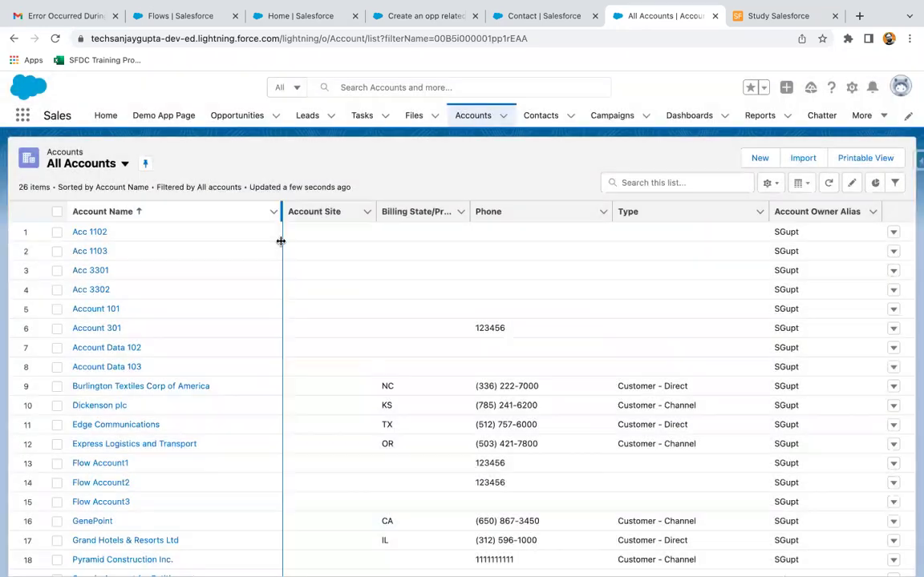
{"action": "left_click", "coordinate": [473, 115]}
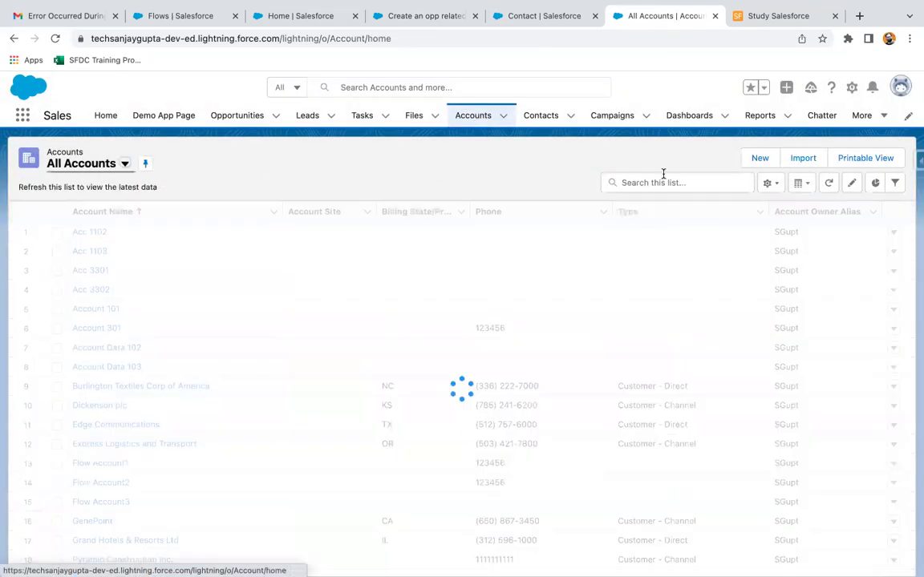
{"action": "left_click", "coordinate": [757, 159]}
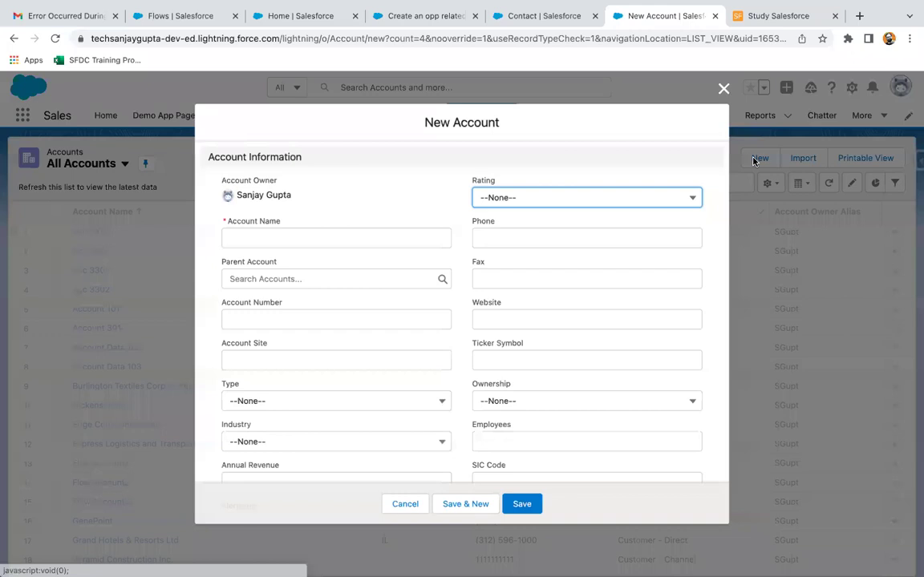
{"action": "left_click", "coordinate": [253, 236]}
{"action": "type", "text": "Acc 3302"}
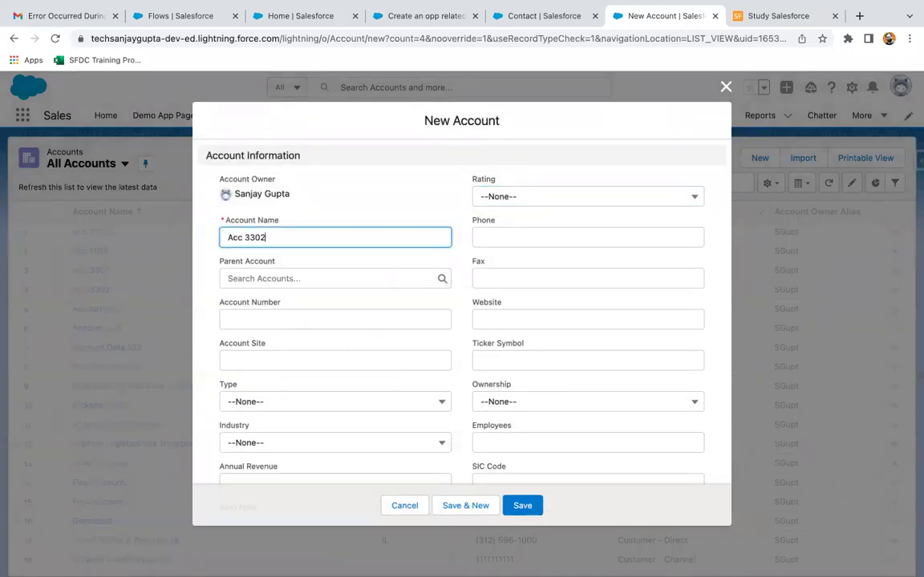
{"action": "key", "text": "Return"}
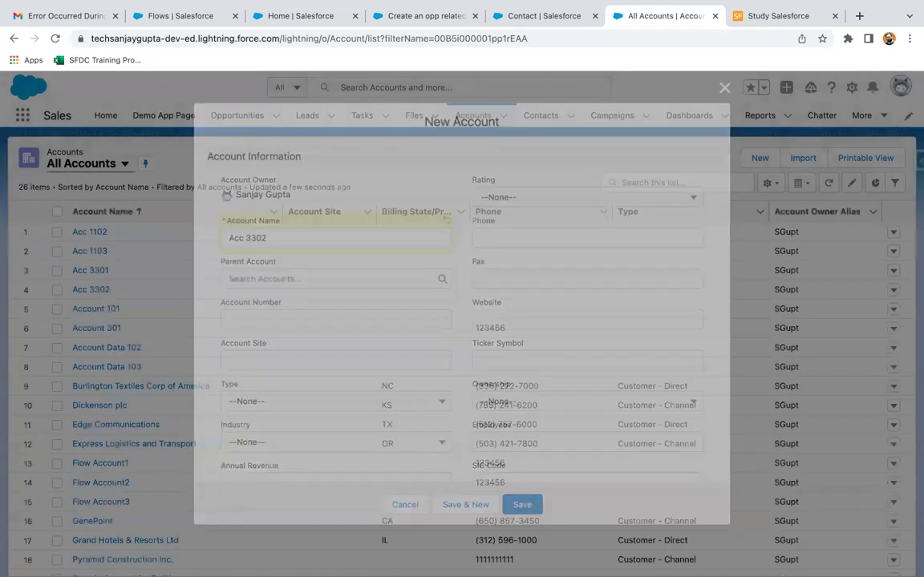
- Create and save account Acc 3303 with the Active picklist set to Yes
{"action": "left_click", "coordinate": [759, 158]}
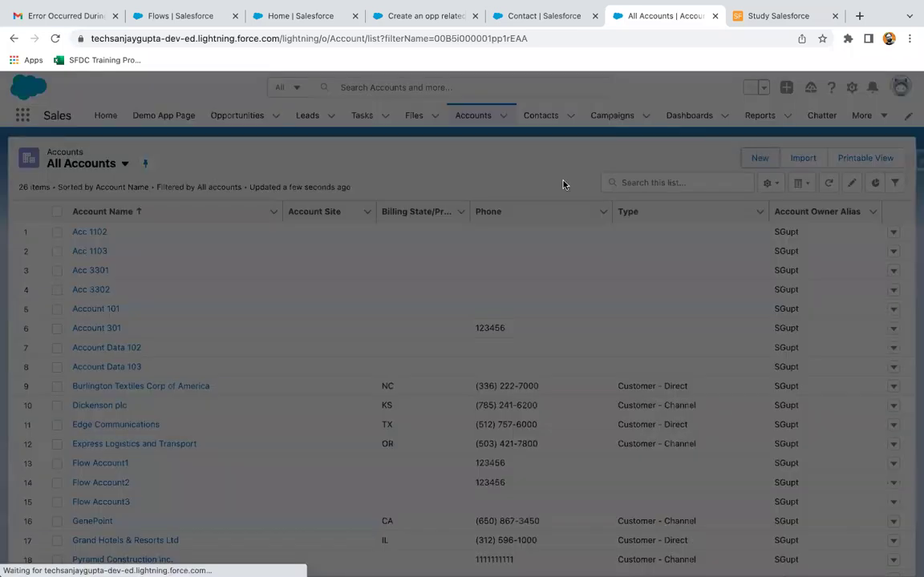
{"action": "left_click", "coordinate": [307, 236]}
{"action": "type", "text": "Acc 3303"}
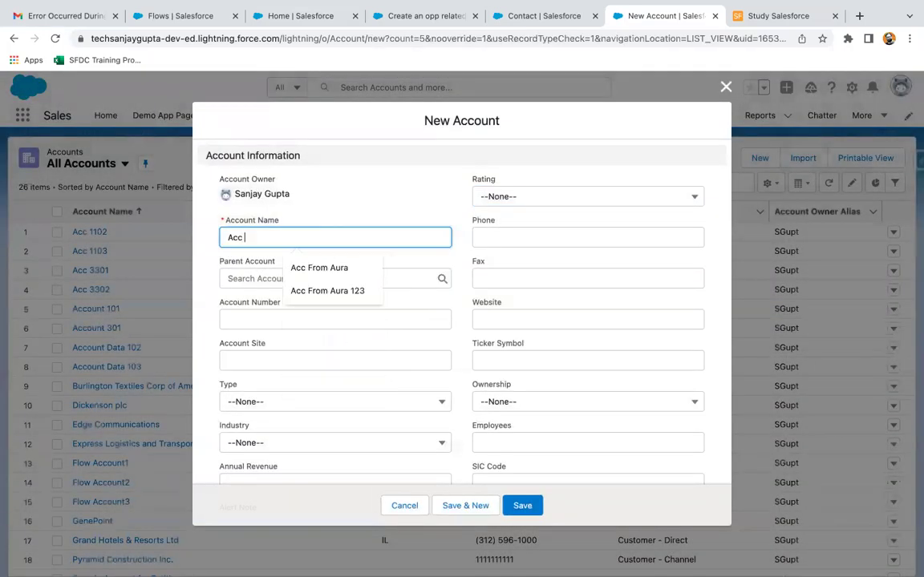
{"action": "scroll", "coordinate": [280, 394], "scroll_direction": "down", "scroll_amount": 10}
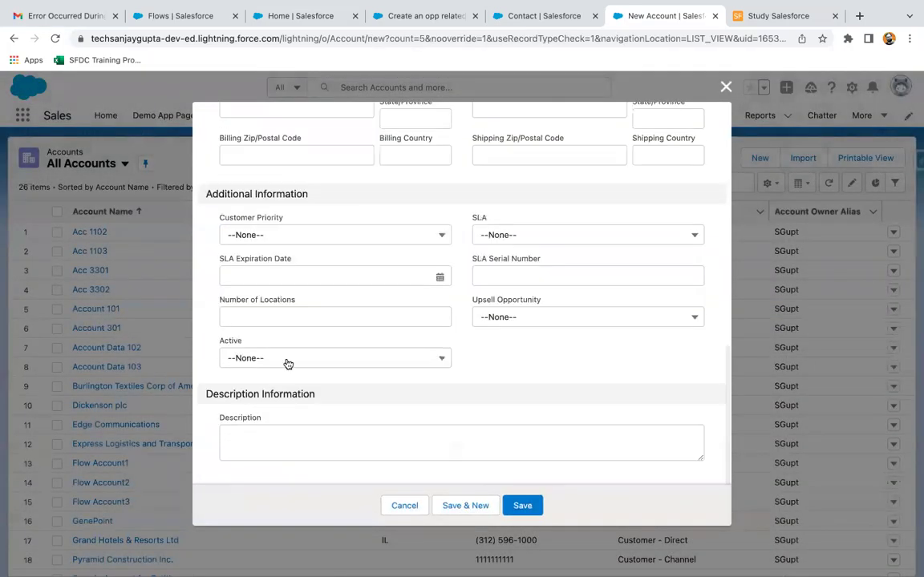
{"action": "left_click", "coordinate": [289, 360]}
{"action": "left_click", "coordinate": [282, 423]}
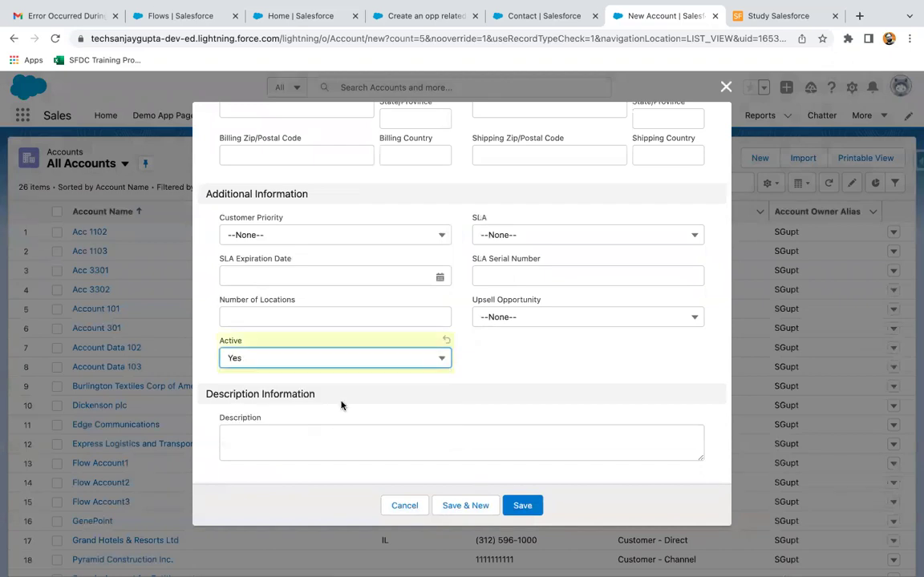
{"action": "left_click", "coordinate": [521, 505]}
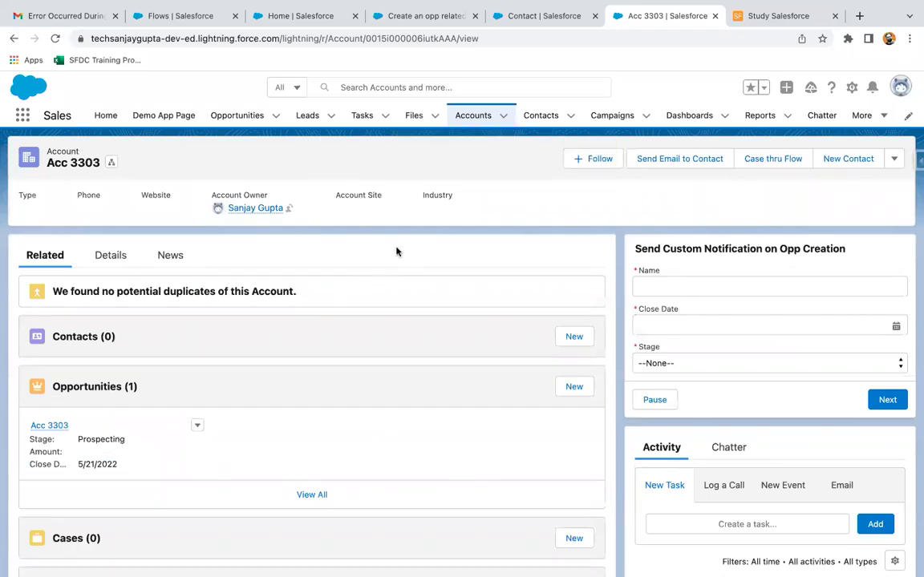
- Open the V2 flow's Start configuration and keep all entry conditions required (AND)
{"action": "left_click", "coordinate": [437, 19]}
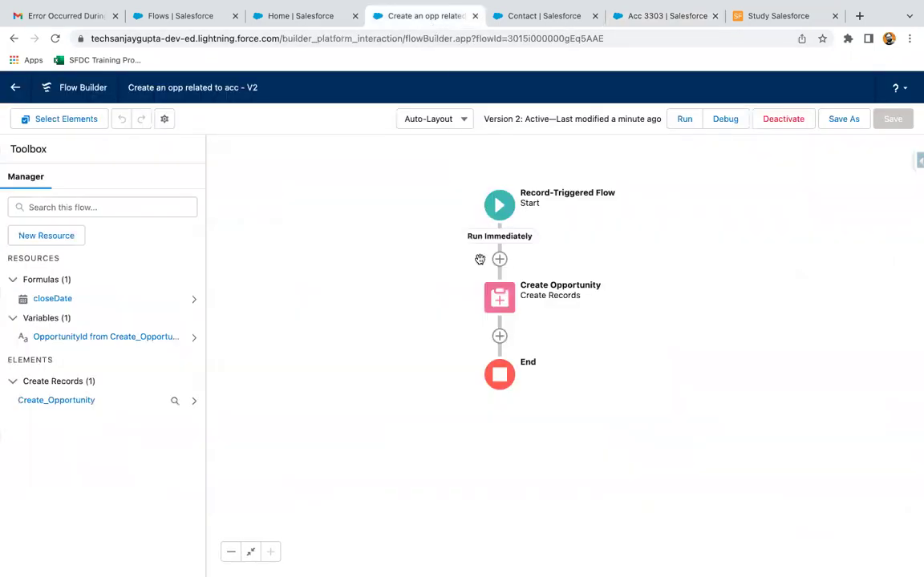
{"action": "left_click", "coordinate": [505, 210]}
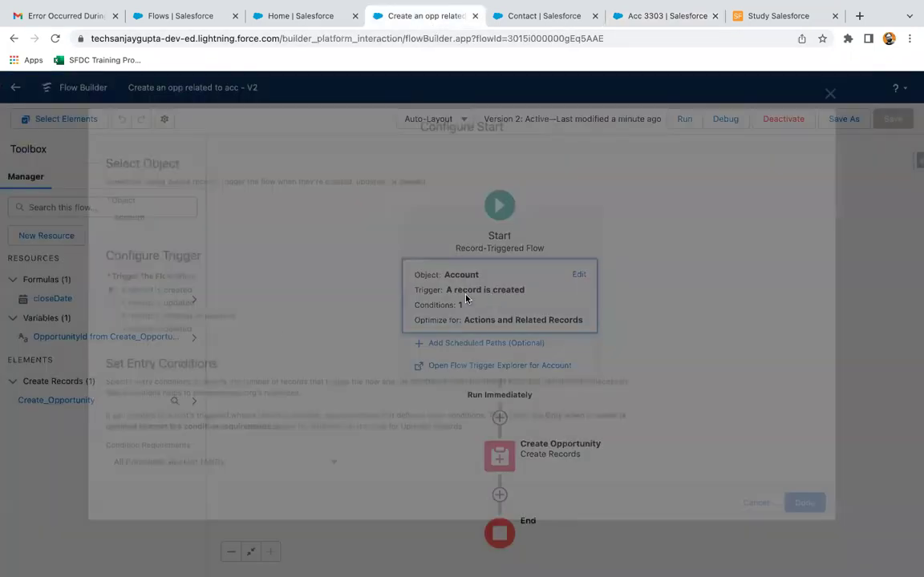
{"action": "left_click", "coordinate": [579, 274]}
{"action": "scroll", "coordinate": [191, 391], "scroll_direction": "down", "scroll_amount": 3}
{"action": "scroll", "coordinate": [191, 390], "scroll_direction": "down", "scroll_amount": 2}
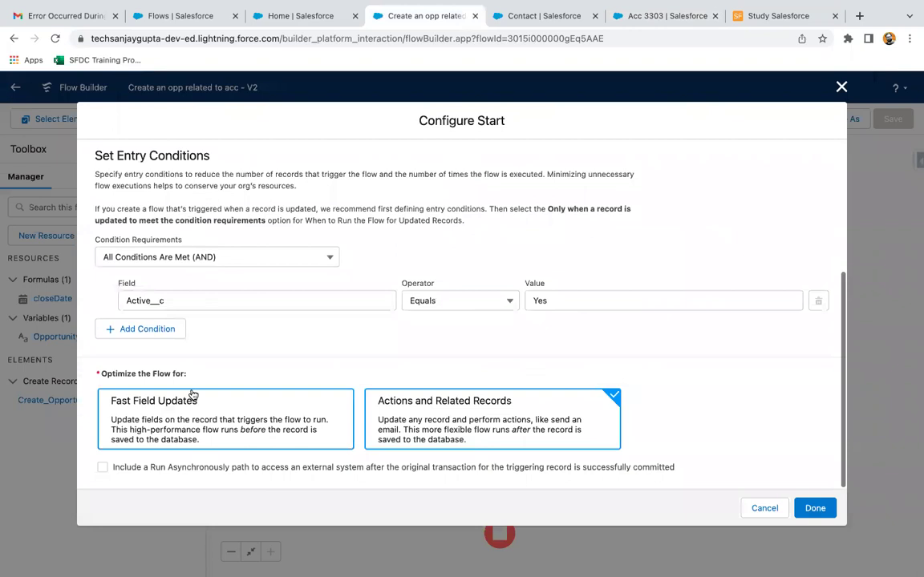
{"action": "left_click", "coordinate": [191, 256]}
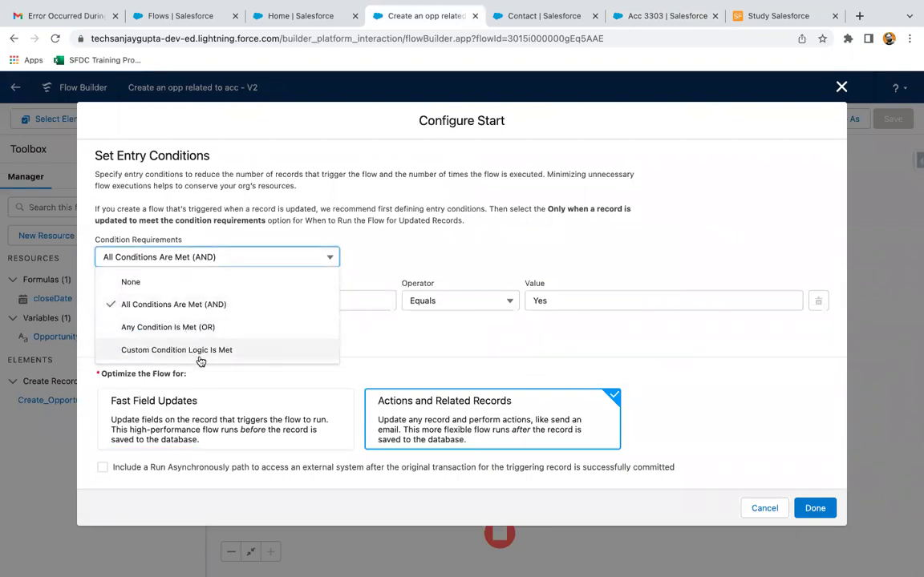
{"action": "left_click", "coordinate": [432, 361]}
{"action": "scroll", "coordinate": [432, 361], "scroll_direction": "up", "scroll_amount": 3}
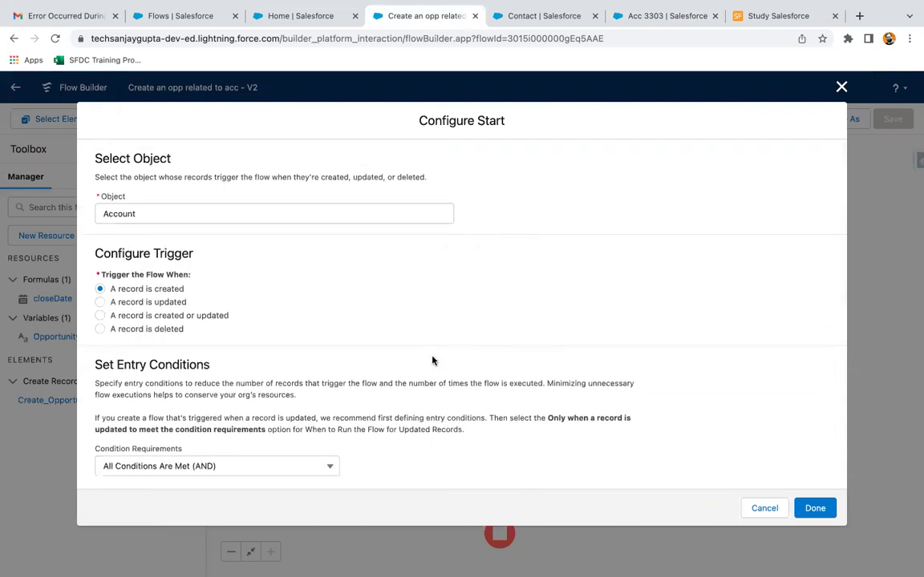